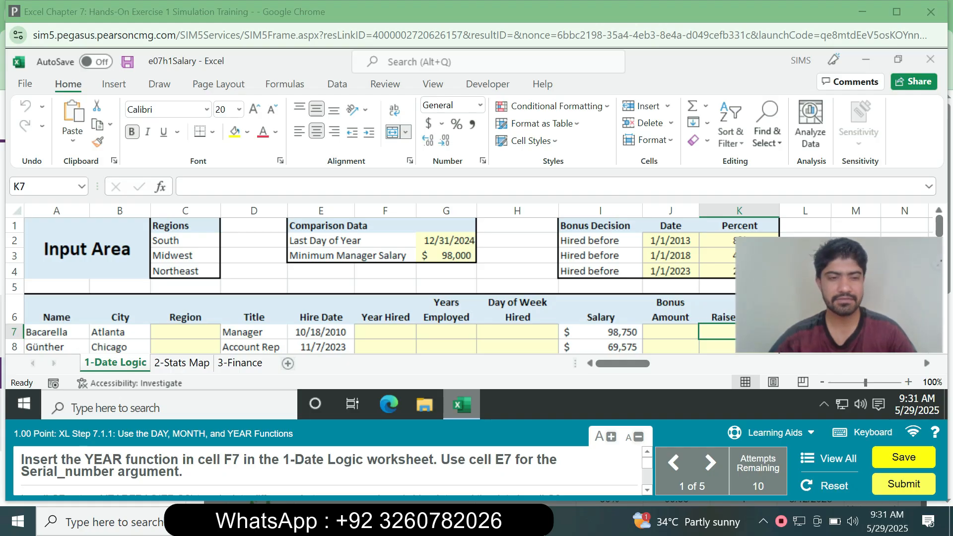
pyautogui.moveTo(647, 463); pyautogui.dragTo(646, 475)
pyautogui.scroll(-1, 328, 471)
pyautogui.scroll(3, 327, 471)
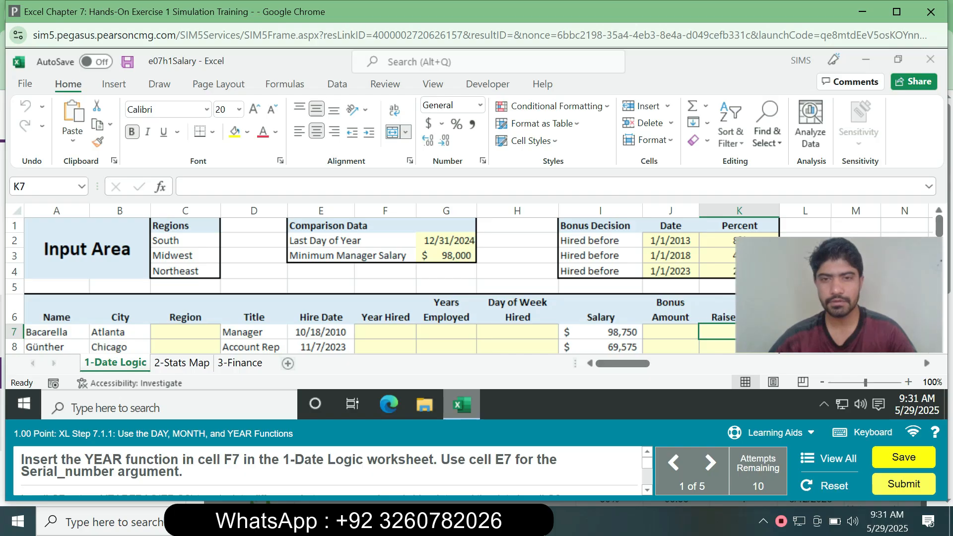
pyautogui.click(385, 332)
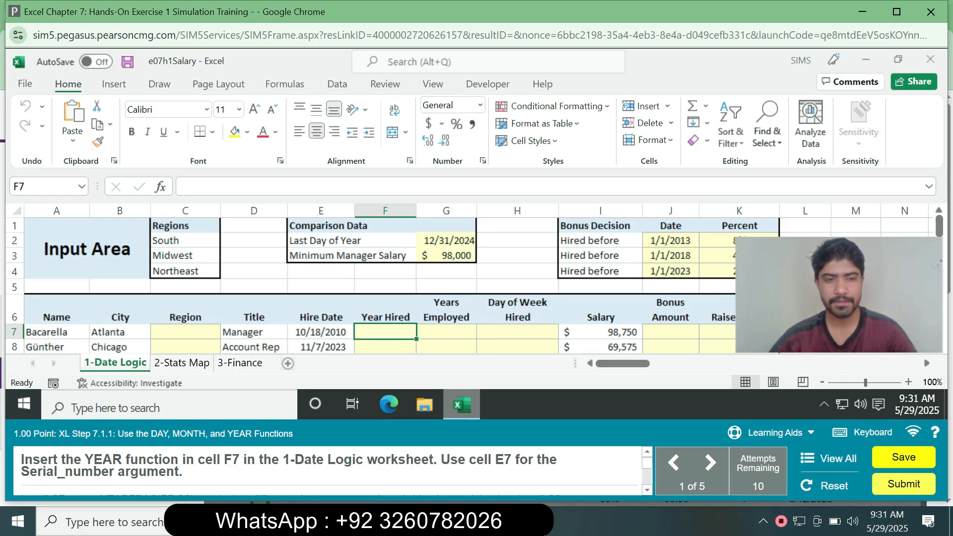
pyautogui.write('=')
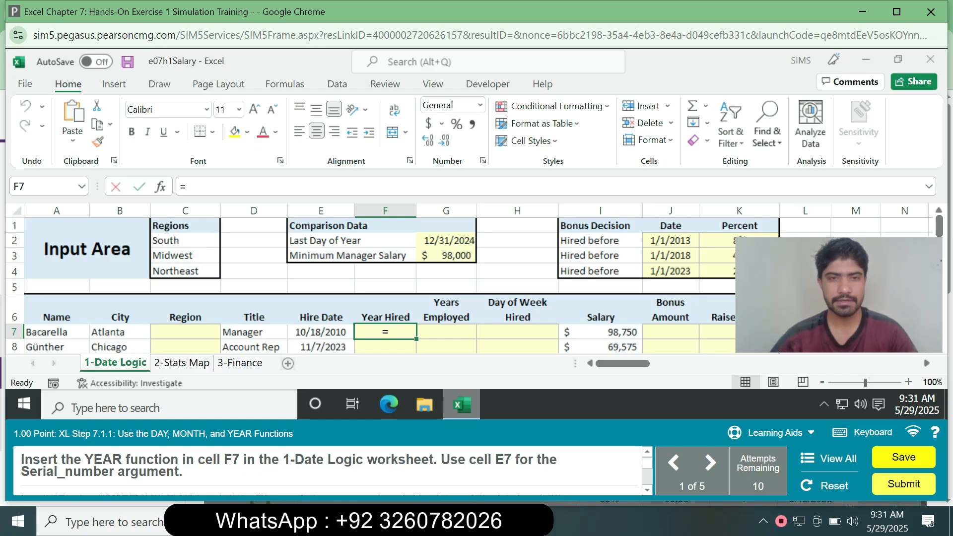
pyautogui.press('Left')
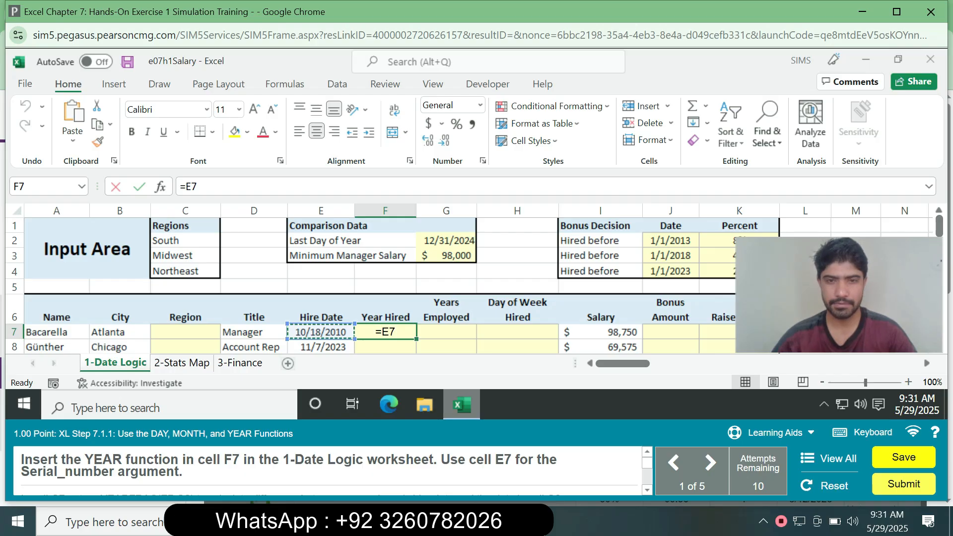
pyautogui.press('Return')
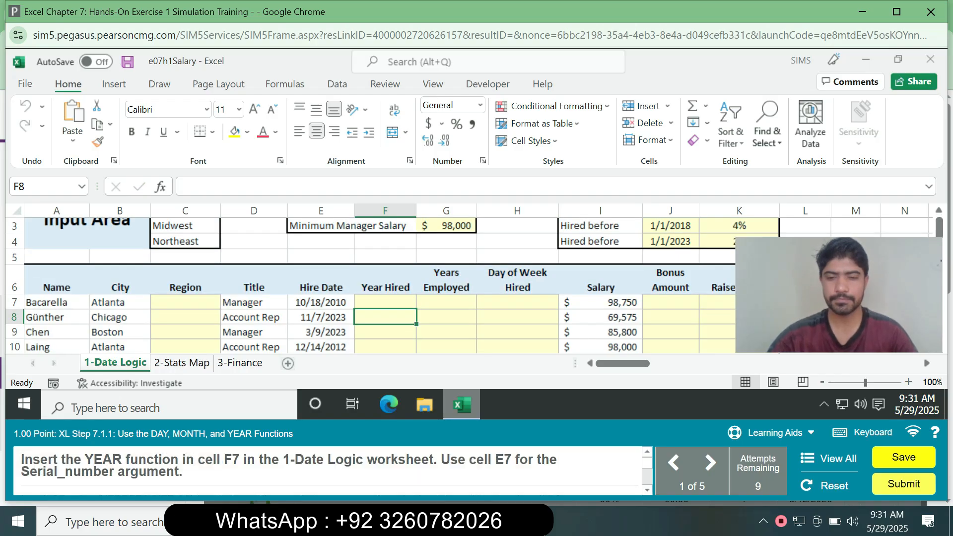
pyautogui.press('alt')
pyautogui.click(446, 345)
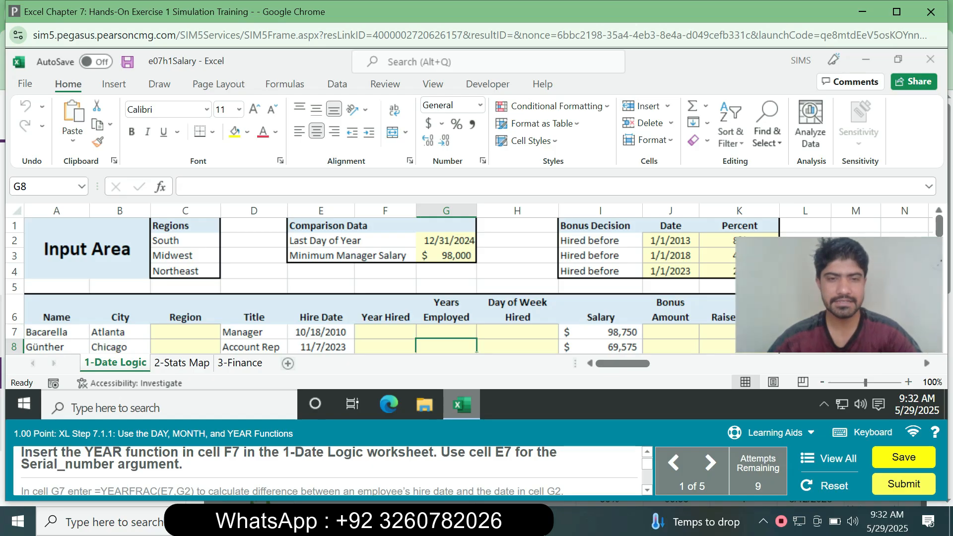
# - Insert the YEAR function in cell F7, using cell E7 as the serial number argument
pyautogui.click(385, 332)
pyautogui.write('=')
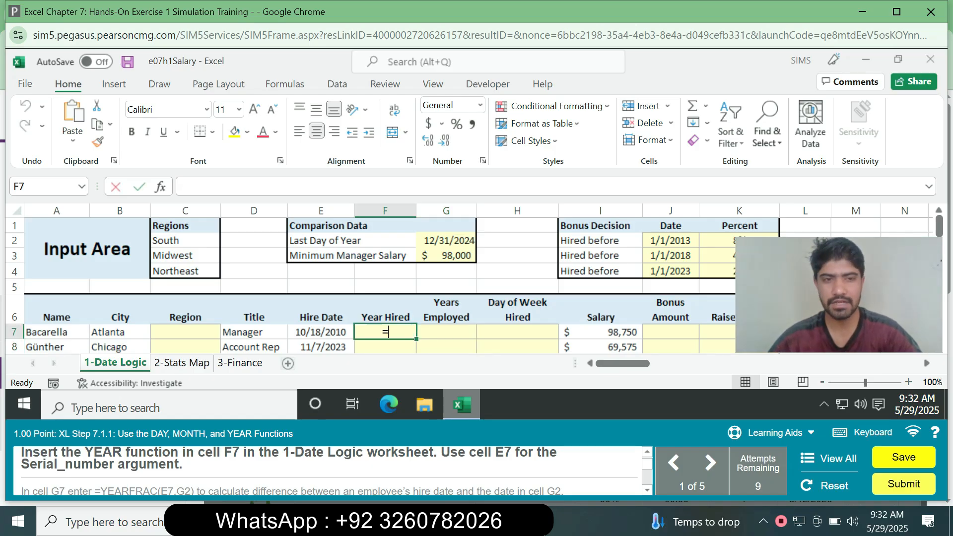
pyautogui.write('yes')
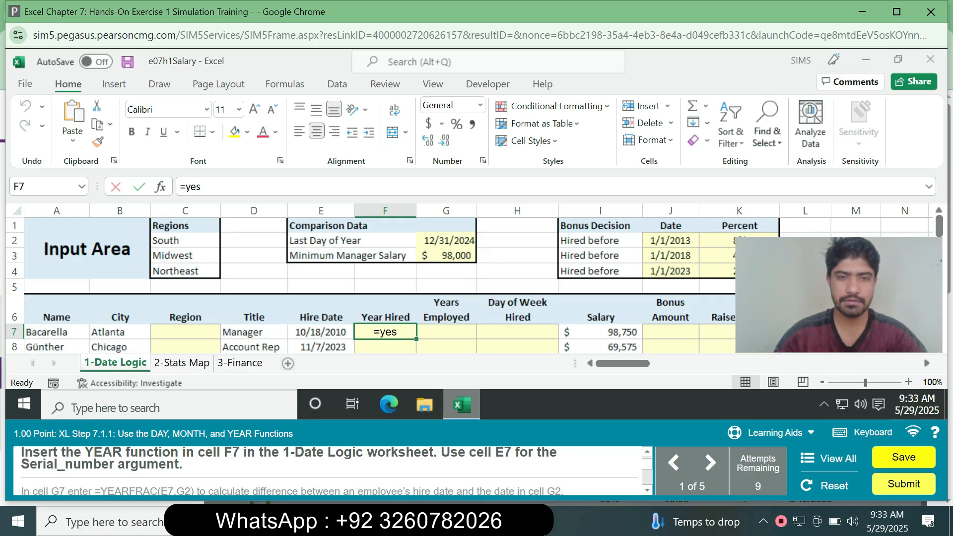
pyautogui.press('BackSpace')
pyautogui.write('ar')
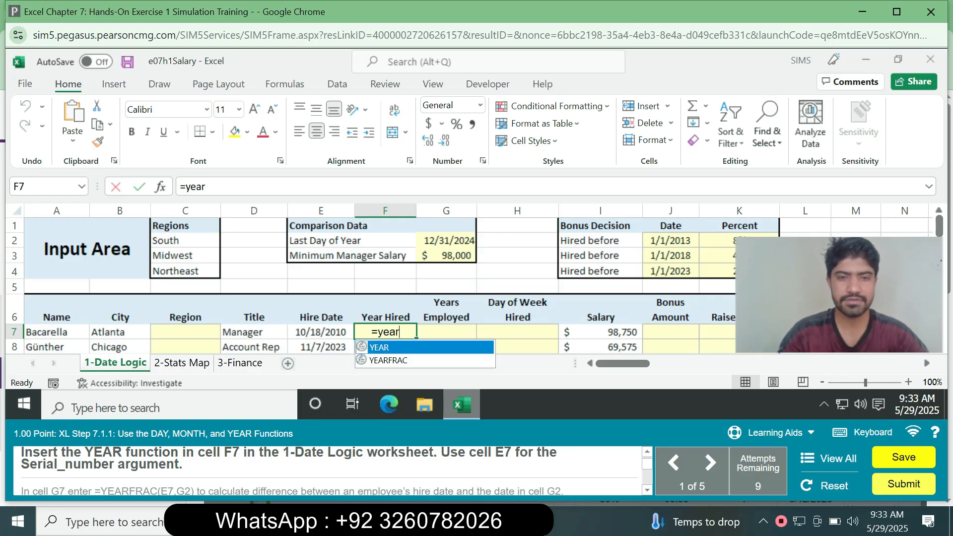
pyautogui.press('Tab')
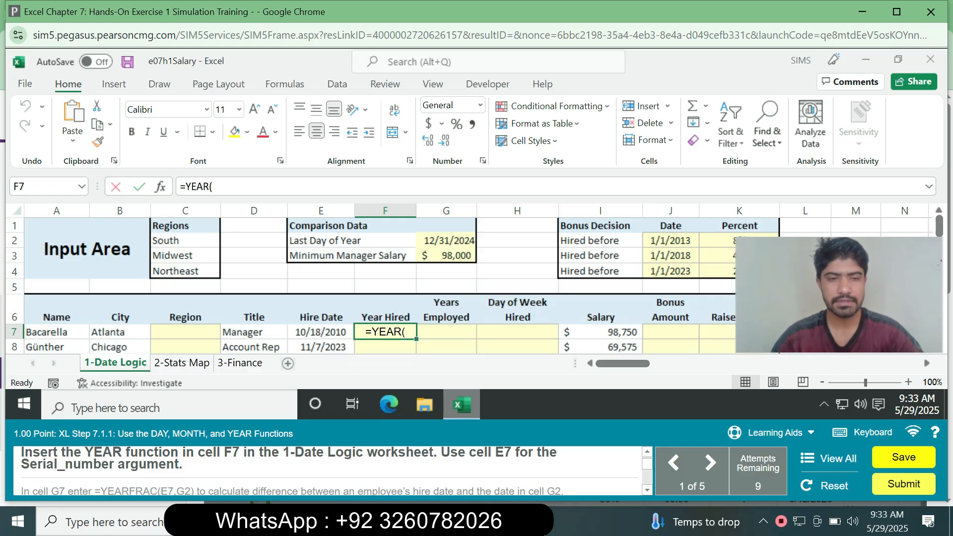
pyautogui.write('E7')
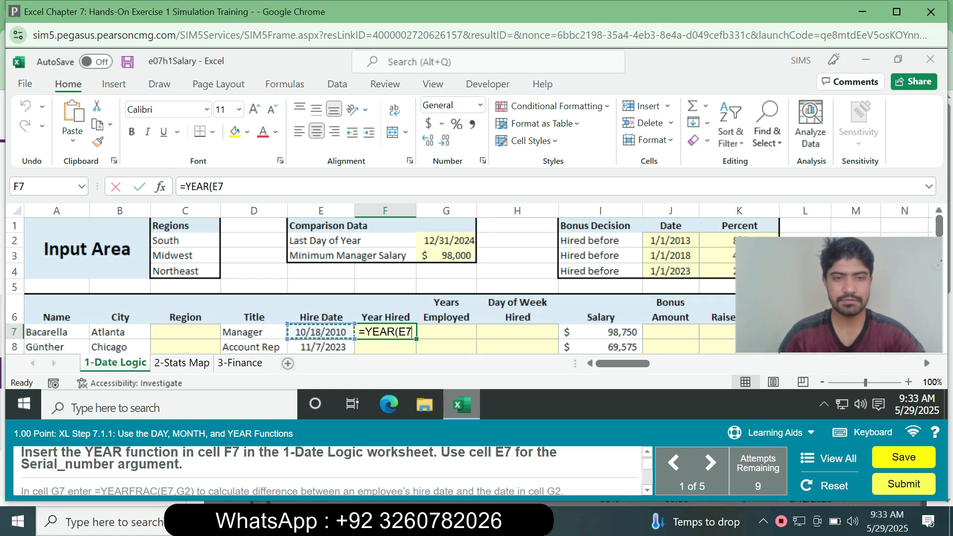
pyautogui.press('Return')
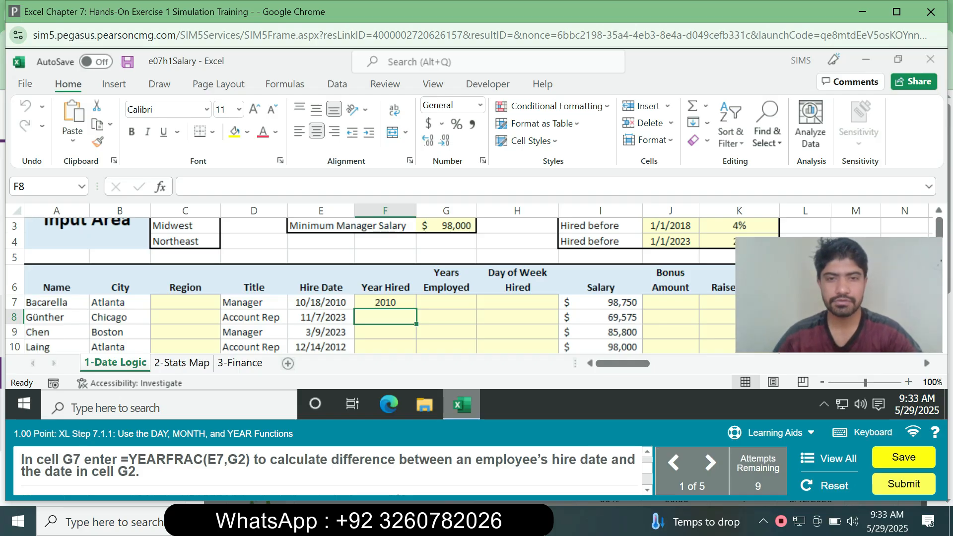
# - Enter the formula =YEARFRAC(E7,G2) in cell G7 to calculate the years employed
pyautogui.click(446, 302)
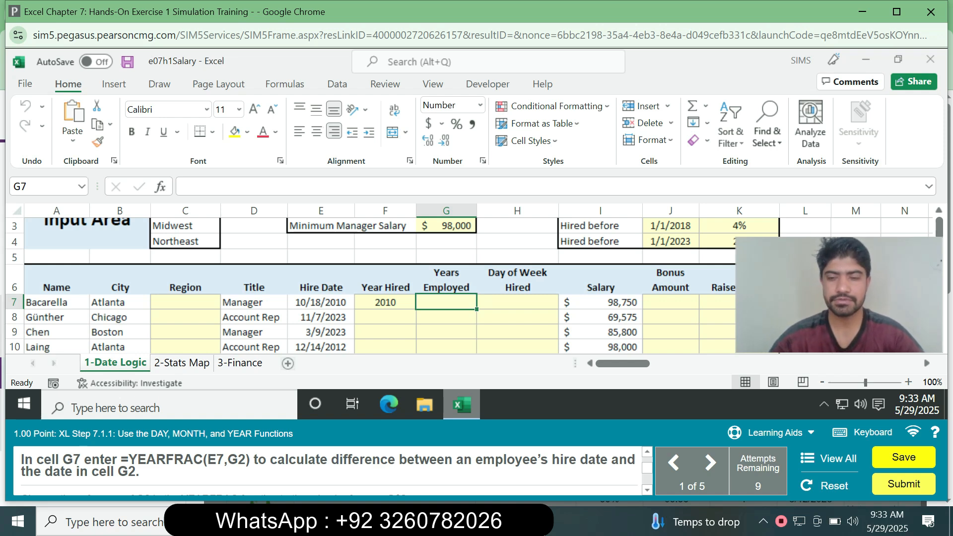
pyautogui.write('=')
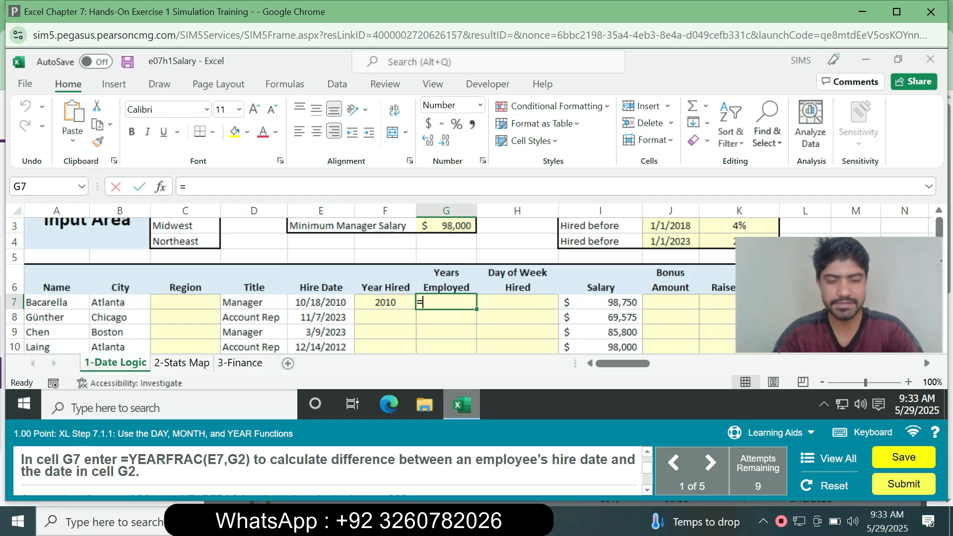
pyautogui.write('yea')
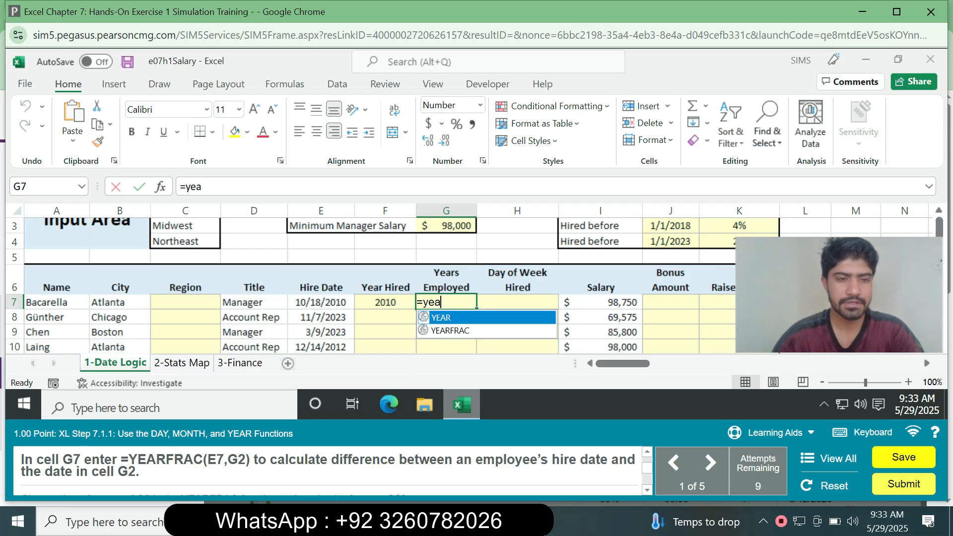
pyautogui.press('Down')
pyautogui.press('Tab')
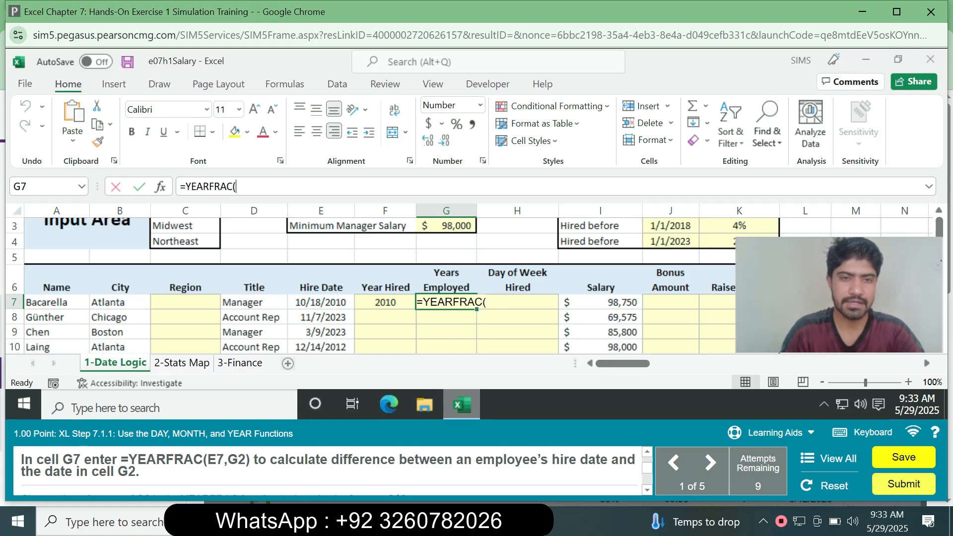
pyautogui.click(320, 303)
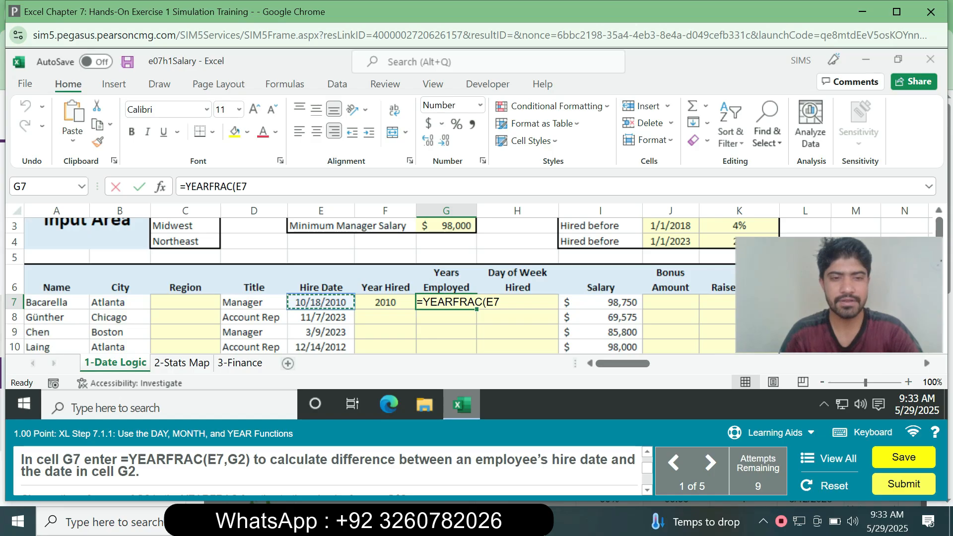
pyautogui.write(',')
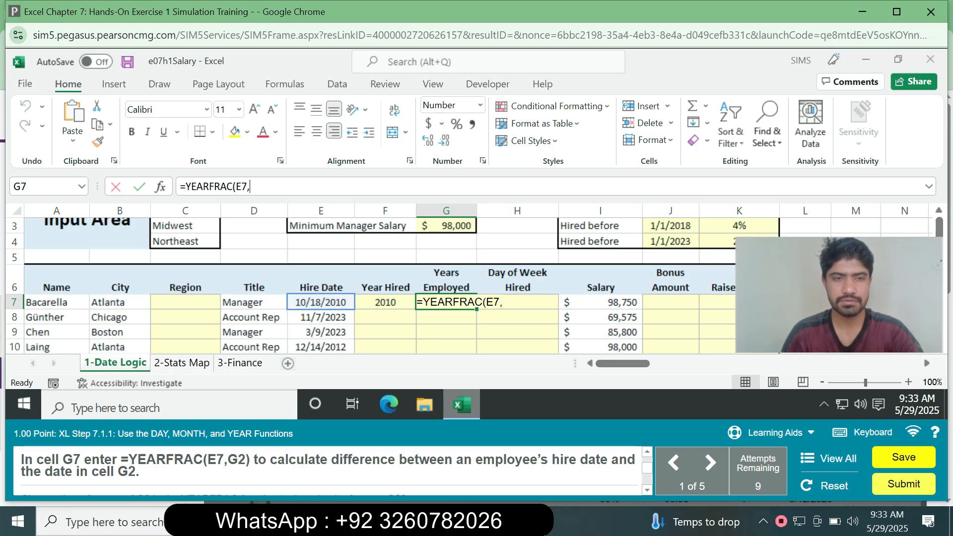
pyautogui.write('G2')
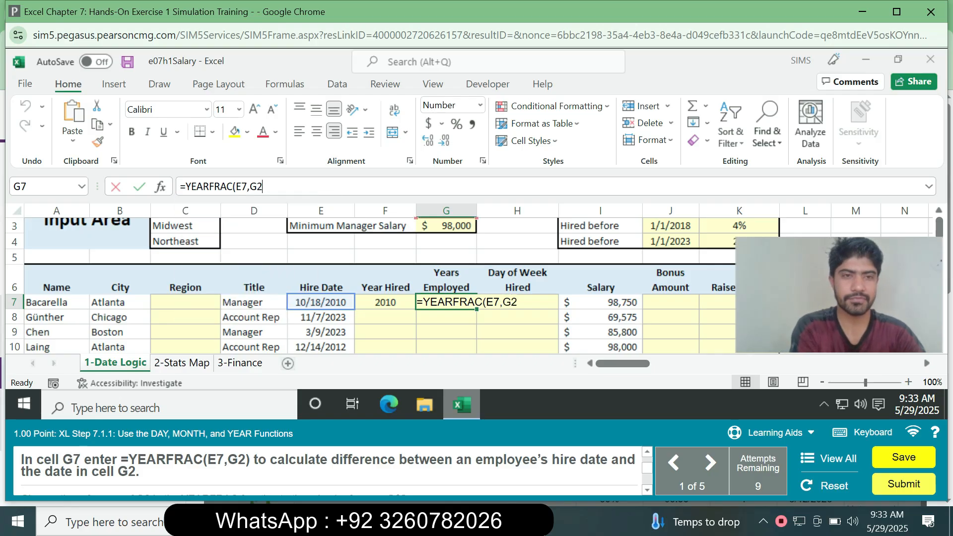
pyautogui.write(')')
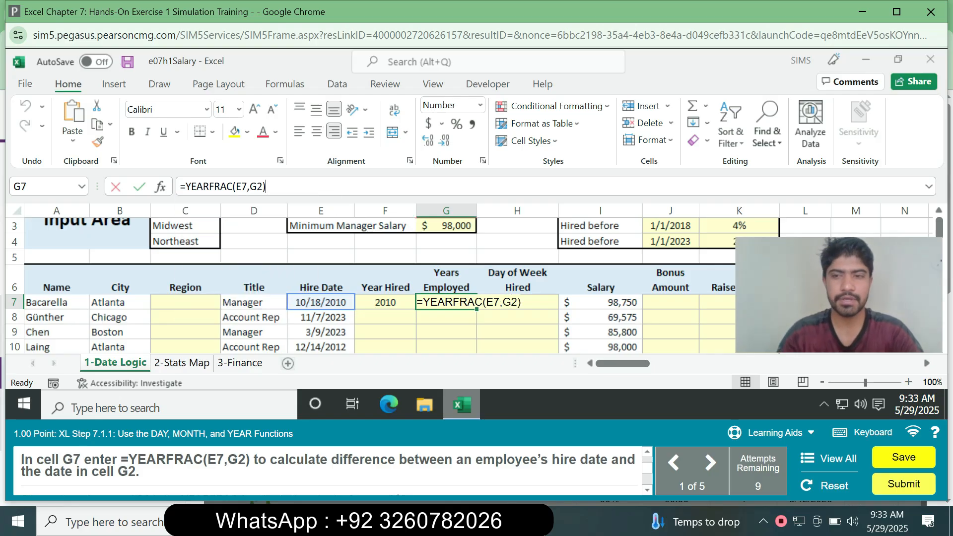
pyautogui.press('Return')
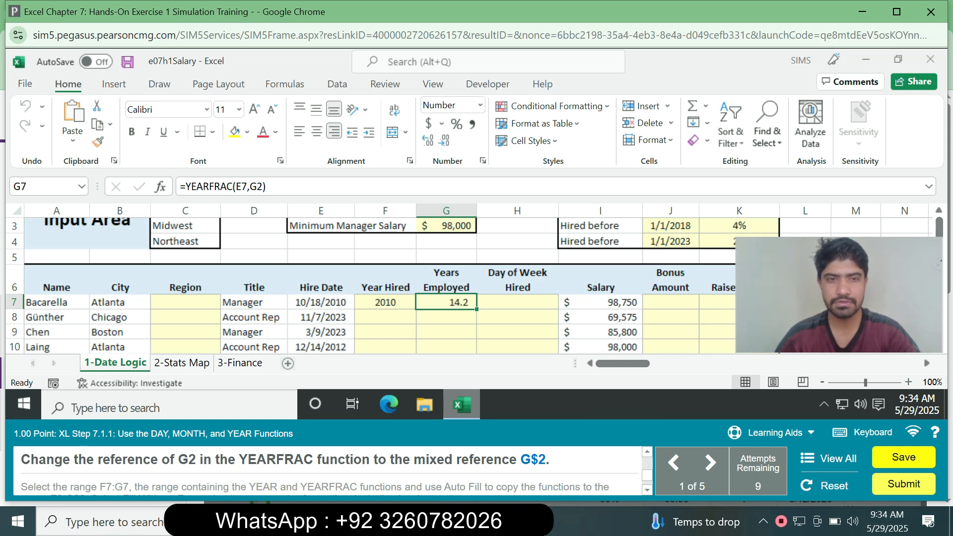
# - Change the G2 reference in cell G7's YEARFRAC formula to the mixed reference G$2
pyautogui.rightClick(438, 302)
pyautogui.click(320, 302)
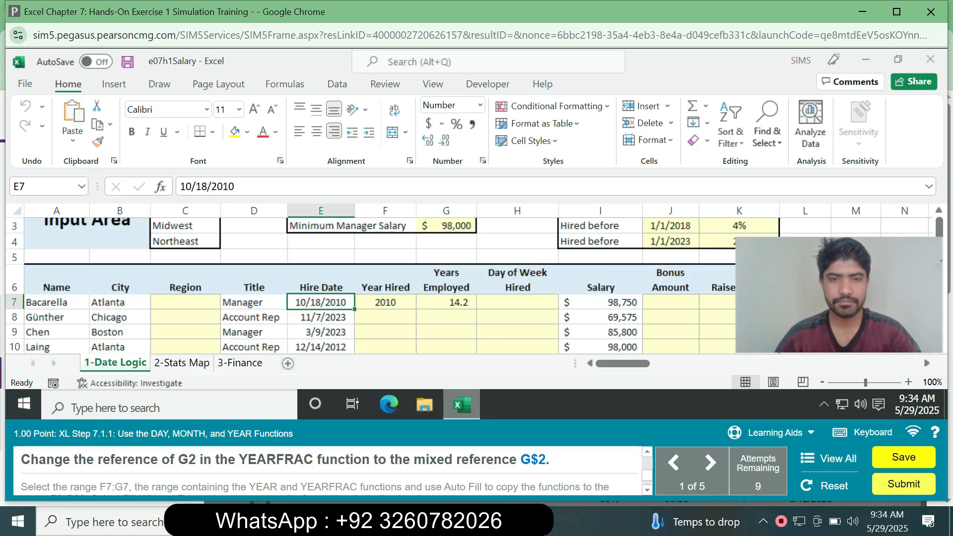
pyautogui.click(446, 302)
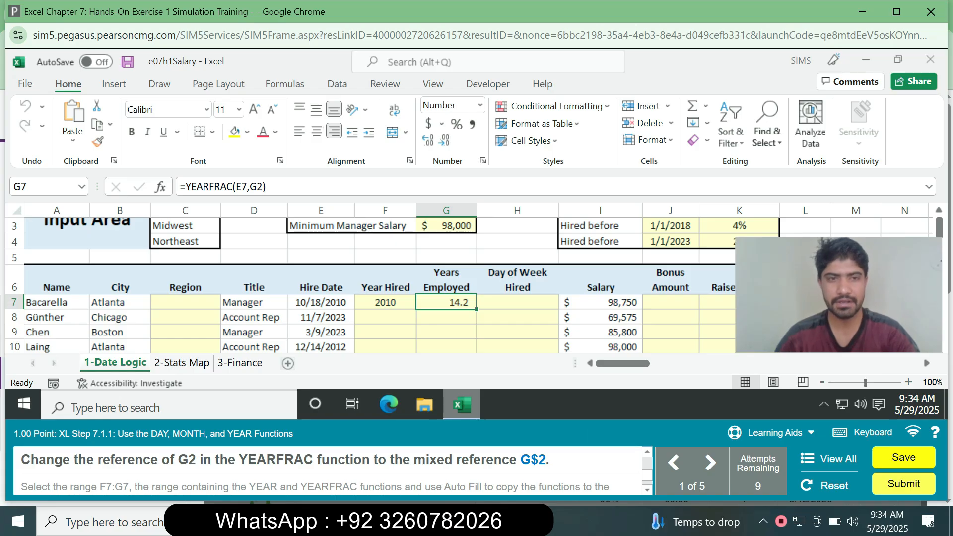
pyautogui.click(257, 186)
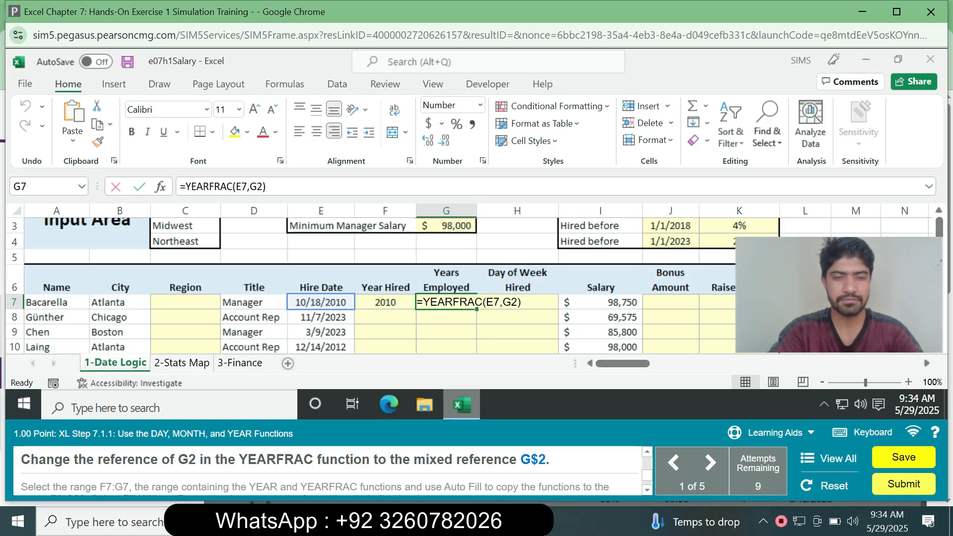
pyautogui.press('F4')
pyautogui.press('F4')
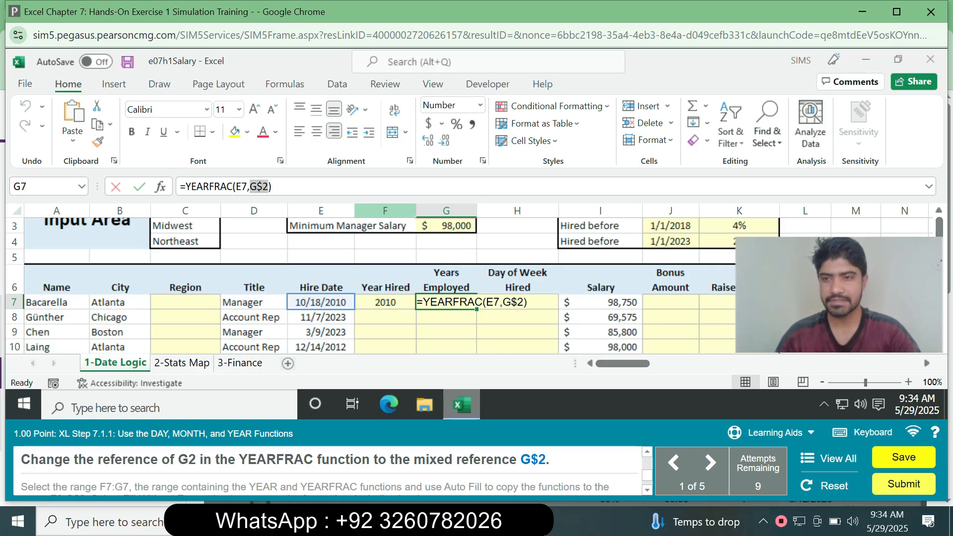
pyautogui.press('Return')
pyautogui.rightClick(452, 302)
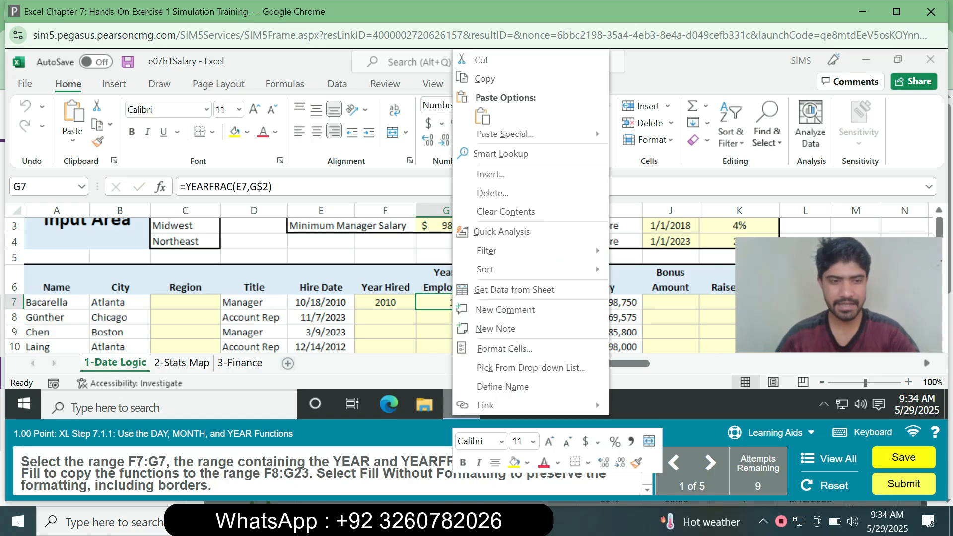
pyautogui.press('Escape')
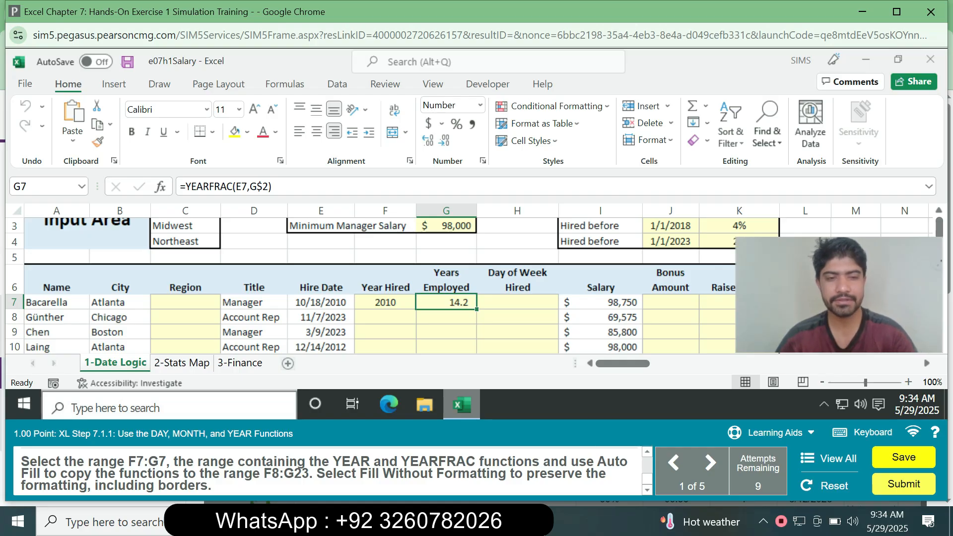
# - Copy the formulas in F7:G7 down to F8:G23 with Auto Fill, using Fill Without Formatting
pyautogui.click(44, 187)
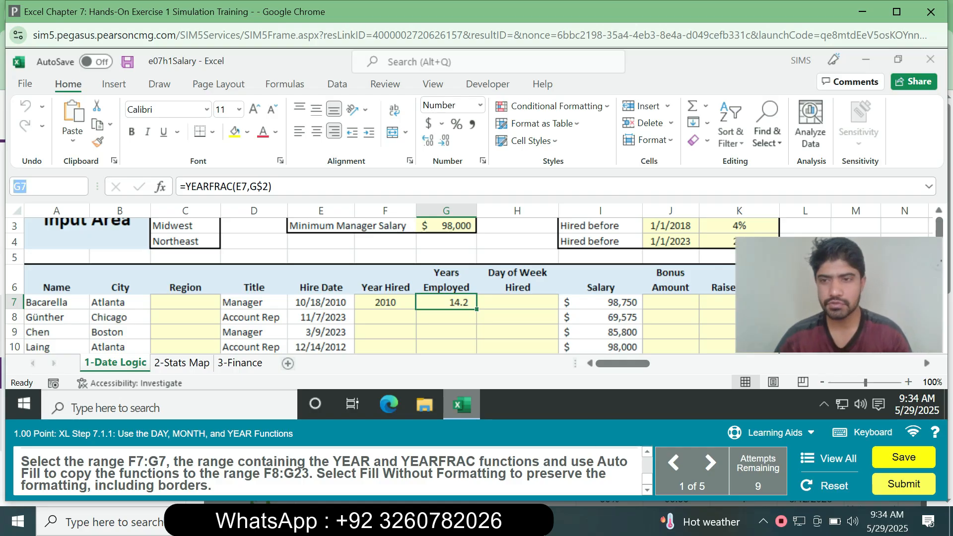
pyautogui.write('F7')
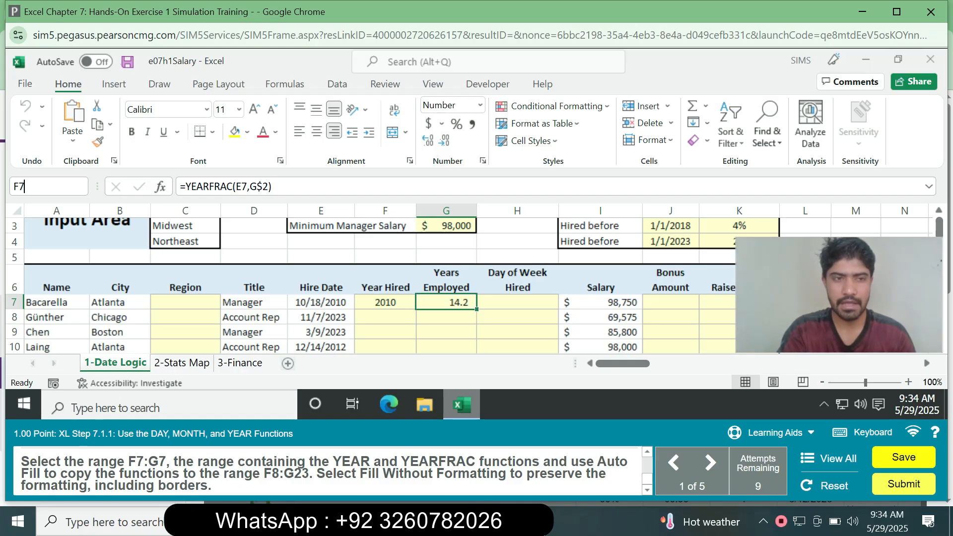
pyautogui.write(':G')
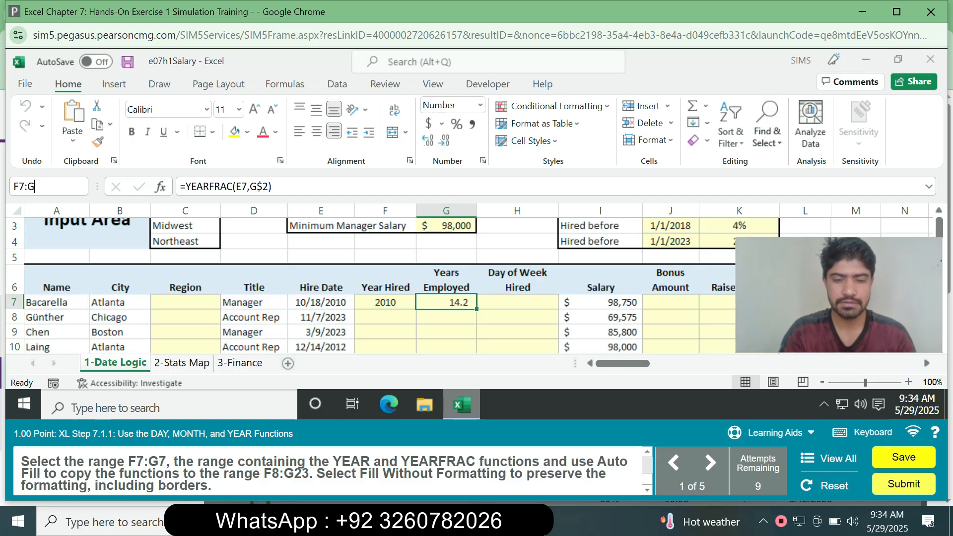
pyautogui.write('7')
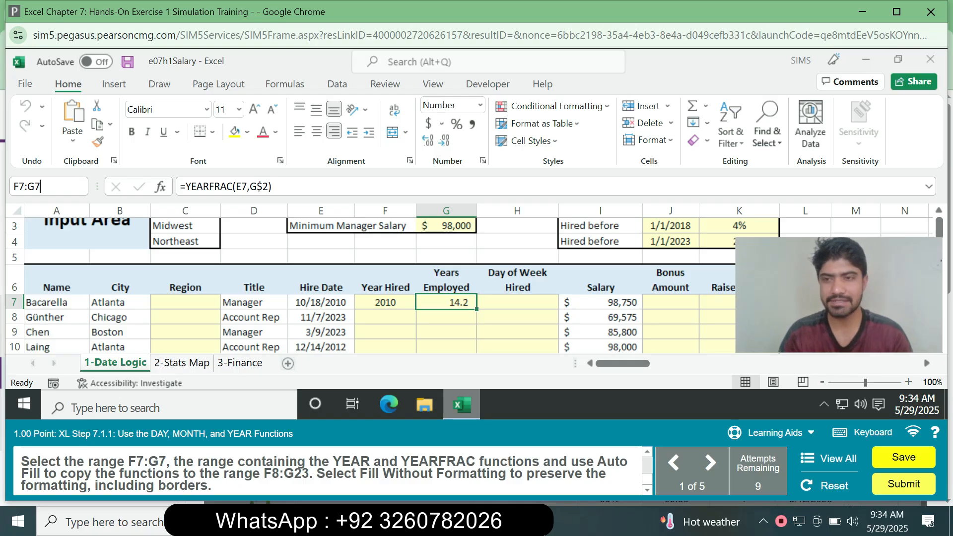
pyautogui.press('Return')
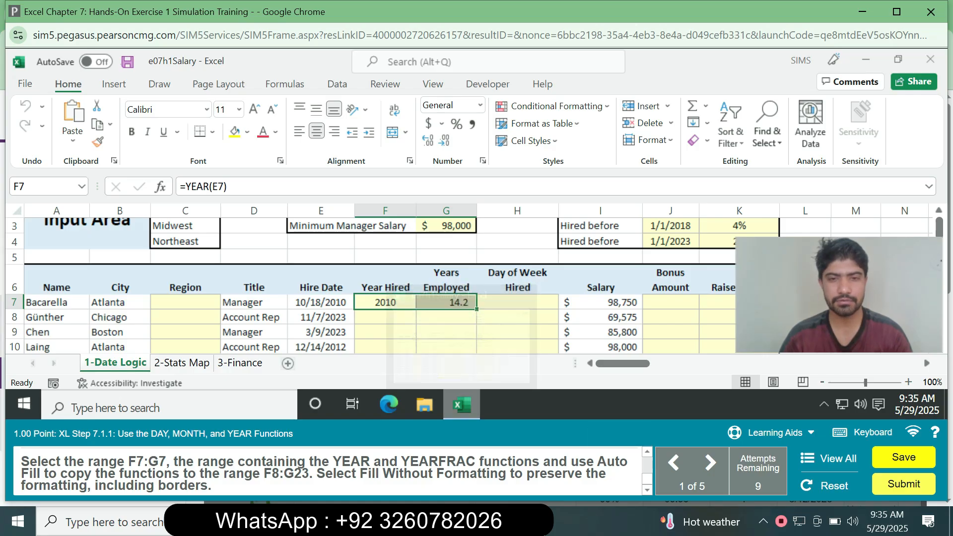
pyautogui.moveTo(476, 309)
pyautogui.mouseDown()
pyautogui.moveTo(473, 354)
pyautogui.moveTo(474, 290)
pyautogui.mouseUp()
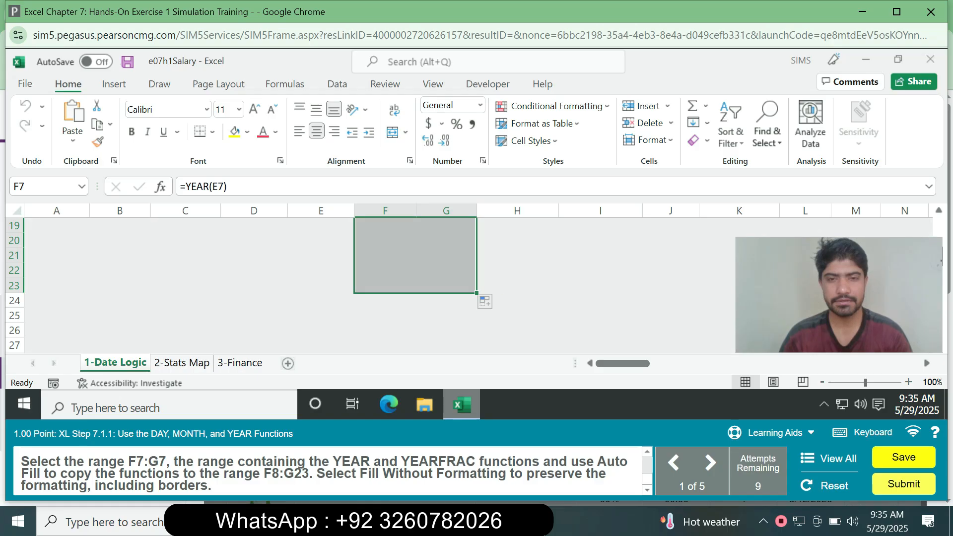
pyautogui.click(489, 301)
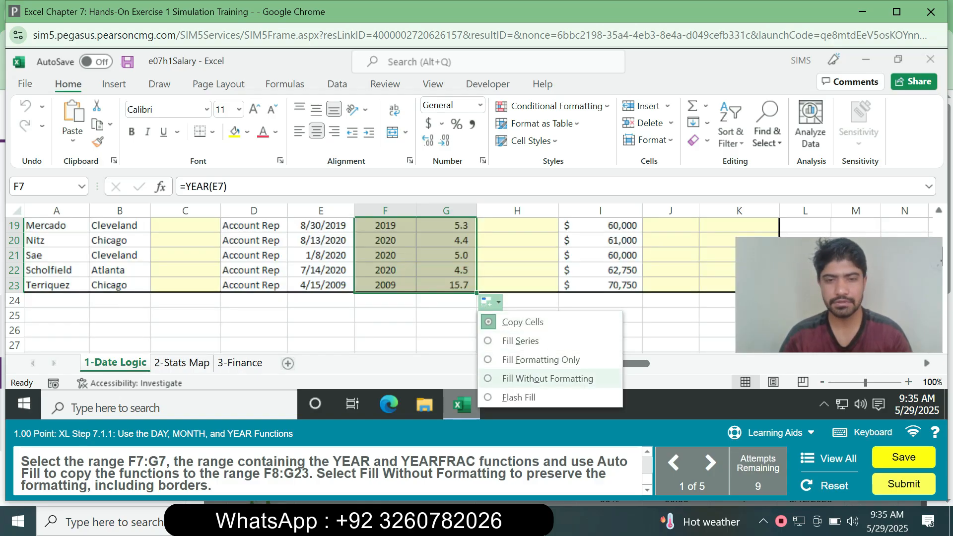
pyautogui.click(547, 378)
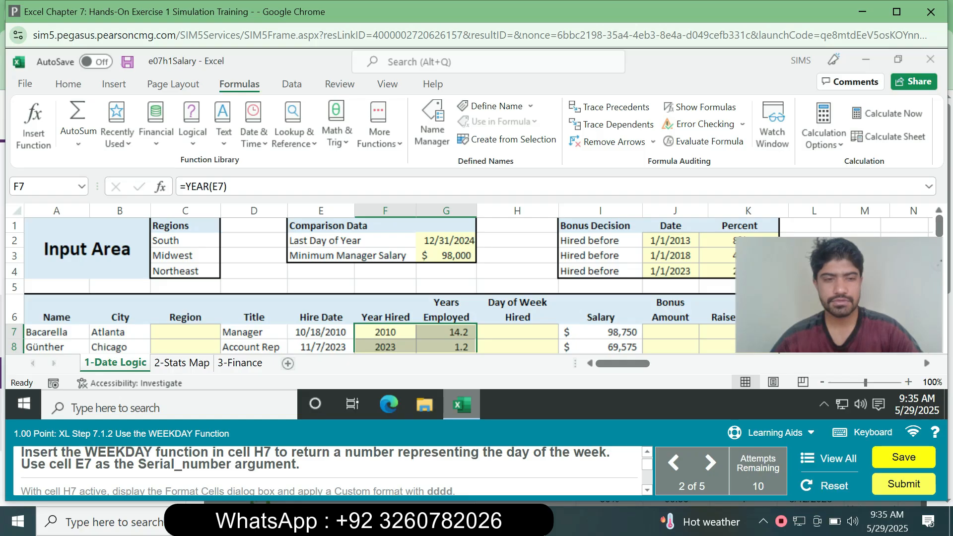
# - Enter the formula =WEEKDAY(E7) in cell H7 to return the day of the week hired
pyautogui.click(517, 332)
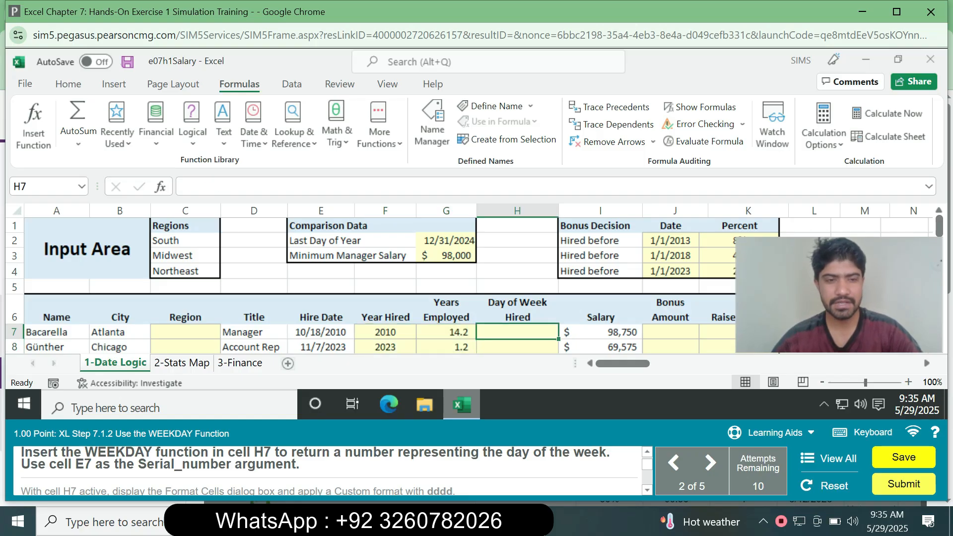
pyautogui.write('=e')
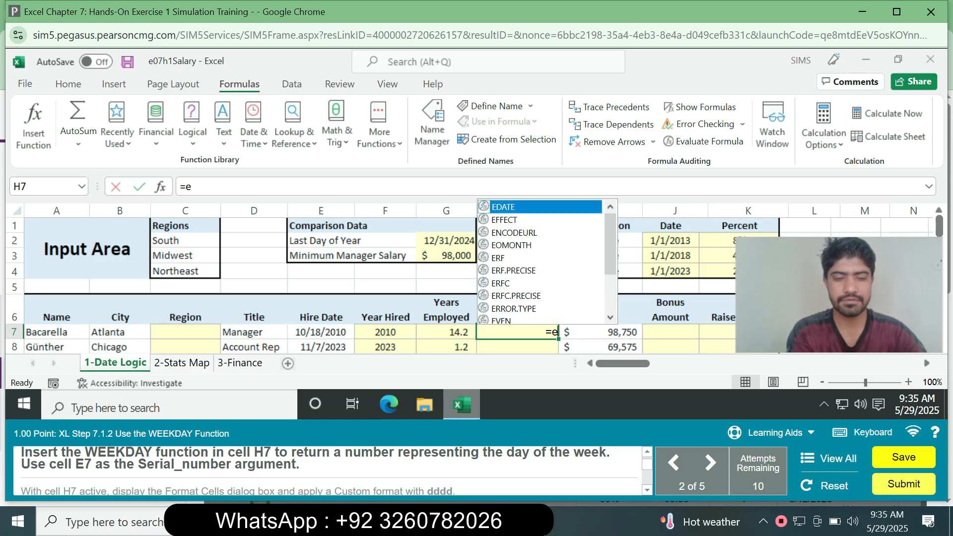
pyautogui.write('e')
pyautogui.press('BackSpace')
pyautogui.press('BackSpace')
pyautogui.write('wee')
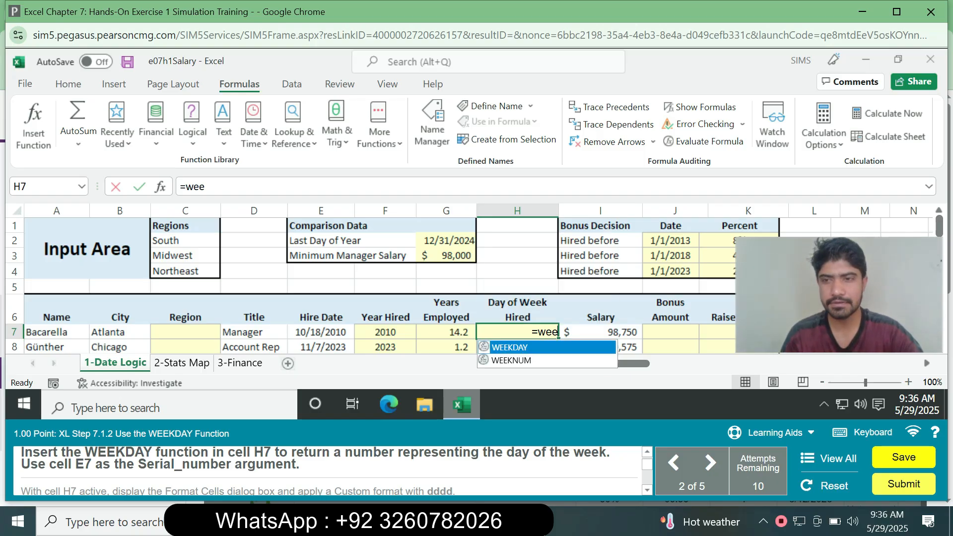
pyautogui.press('Tab')
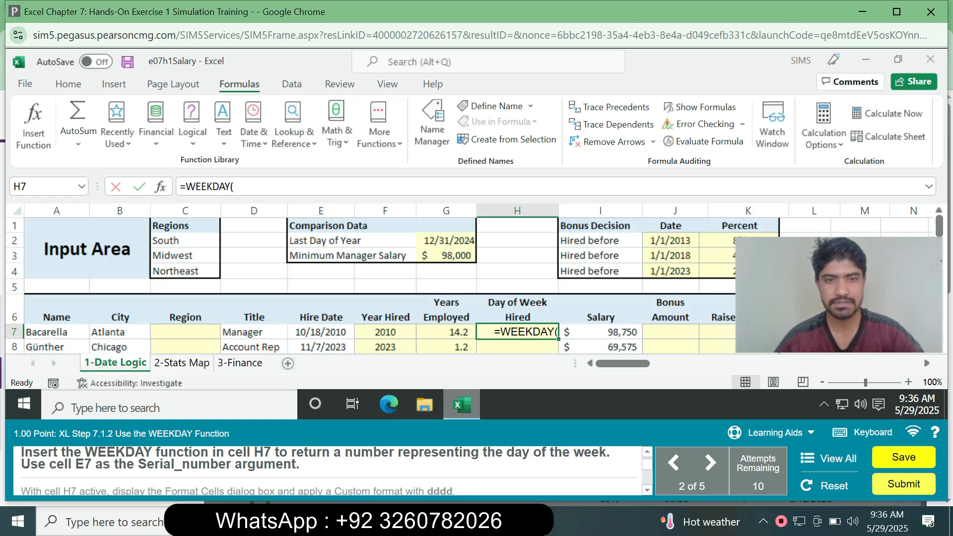
pyautogui.click(321, 332)
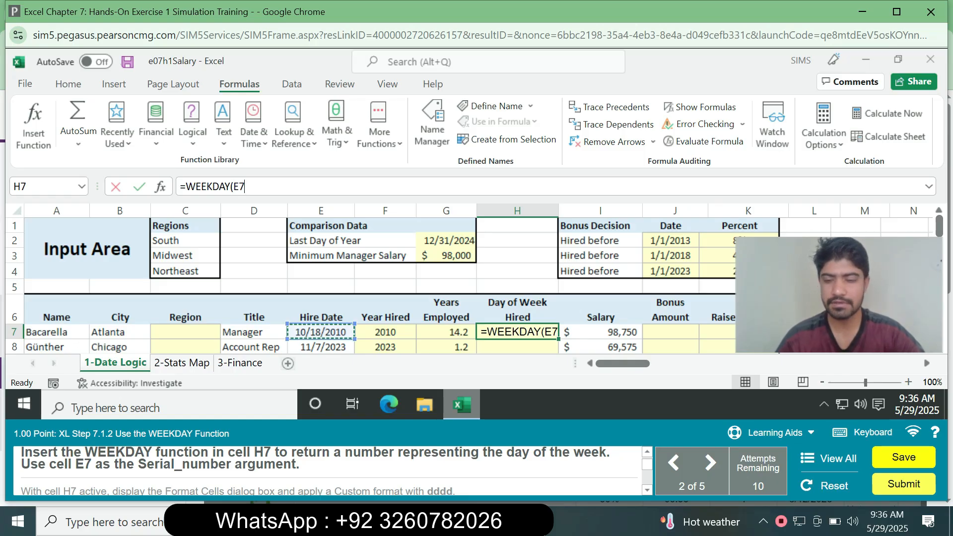
pyautogui.write(')')
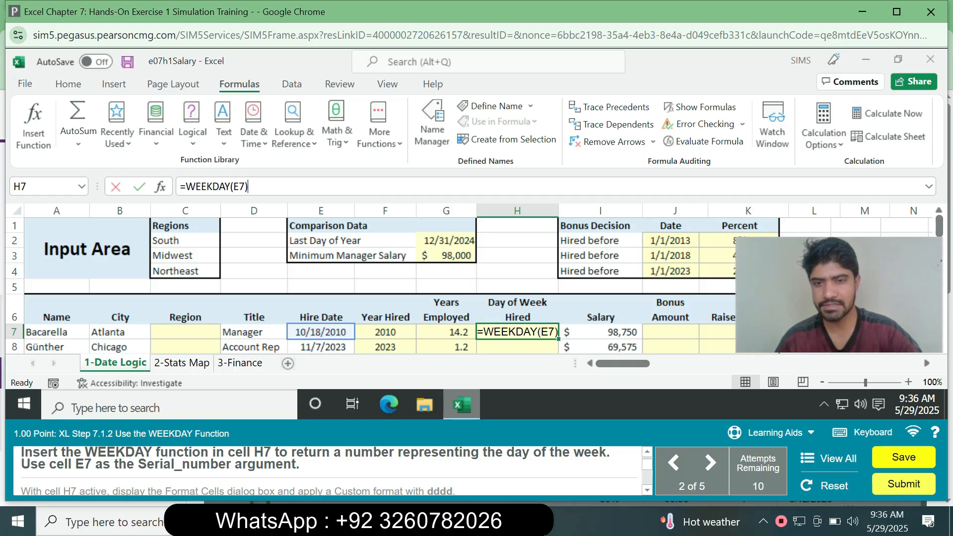
pyautogui.press('Return')
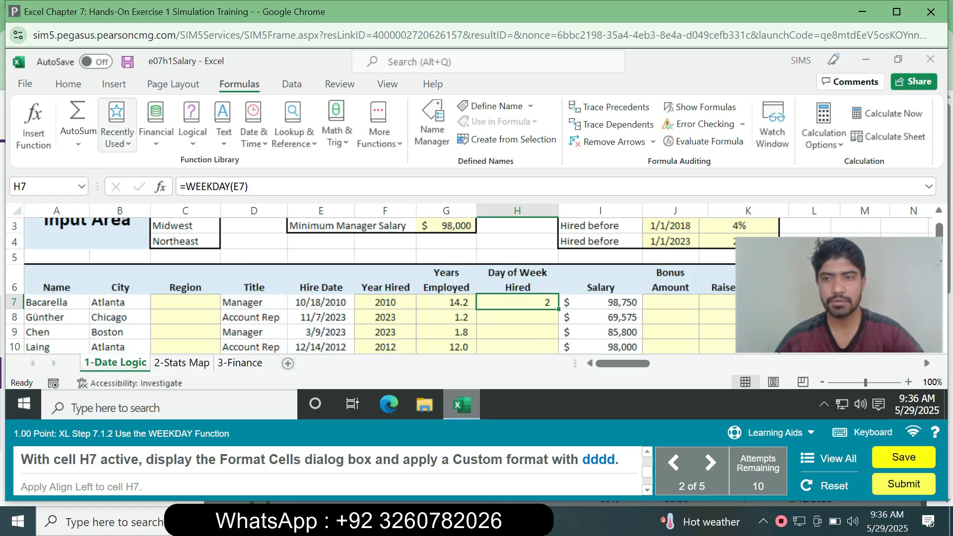
# - Apply the custom number format dddd to cell H7 and left-align the cell
pyautogui.click(68, 84)
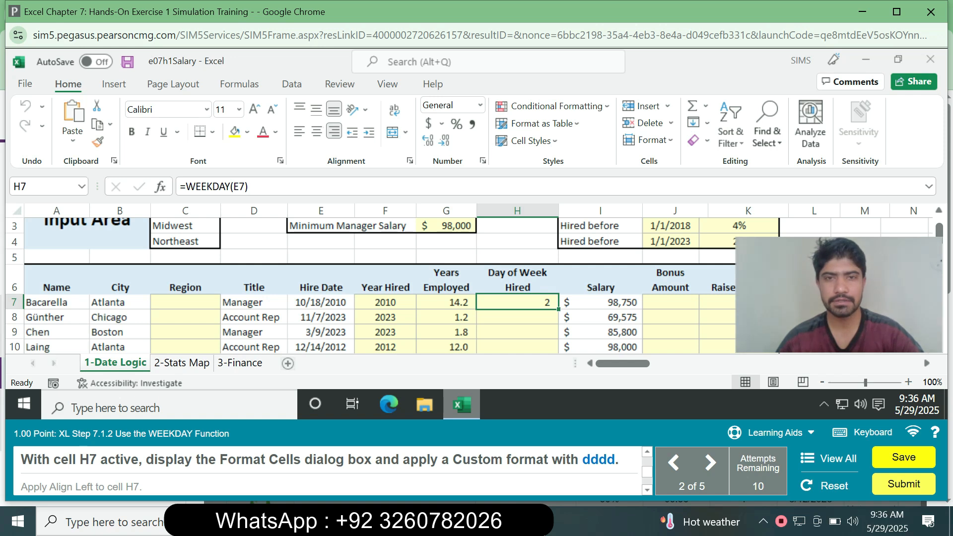
pyautogui.rightClick(482, 160)
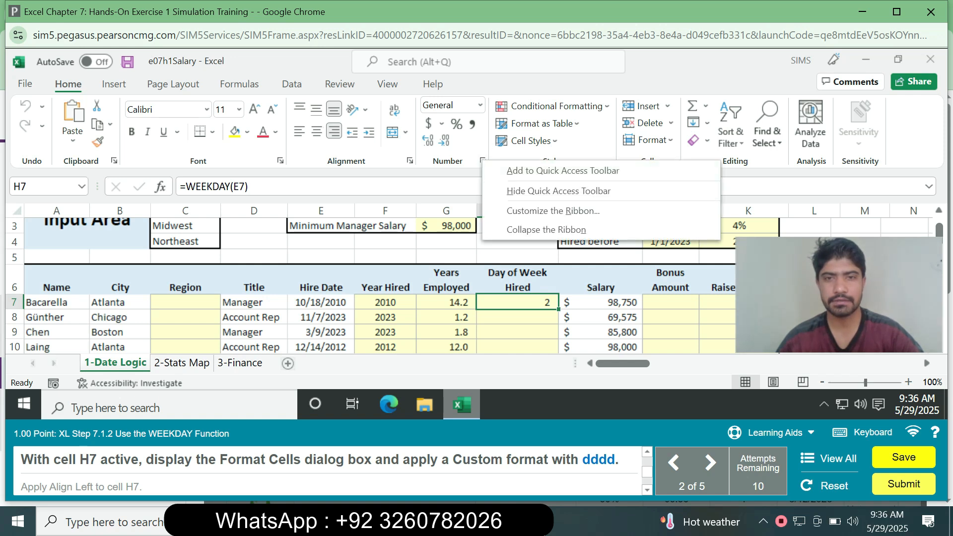
pyautogui.click(482, 160)
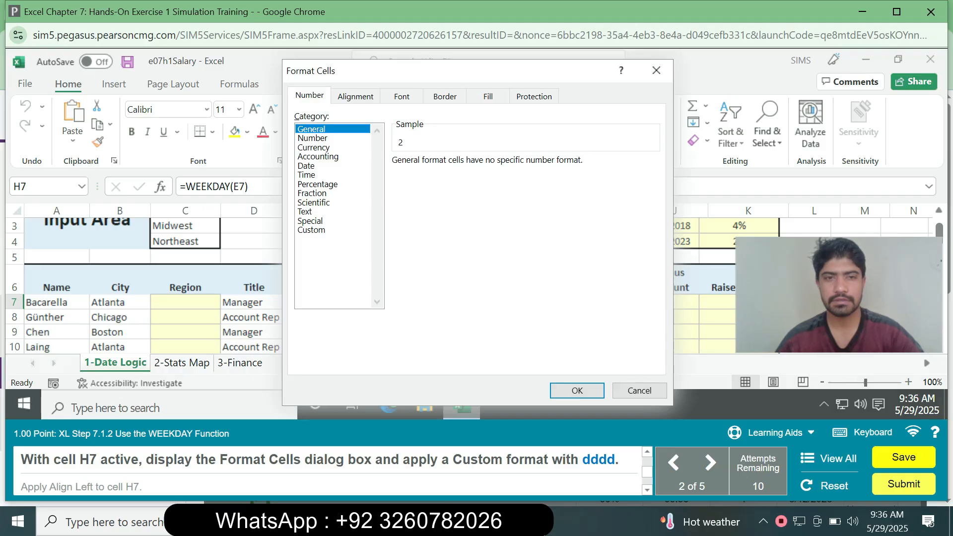
pyautogui.click(312, 231)
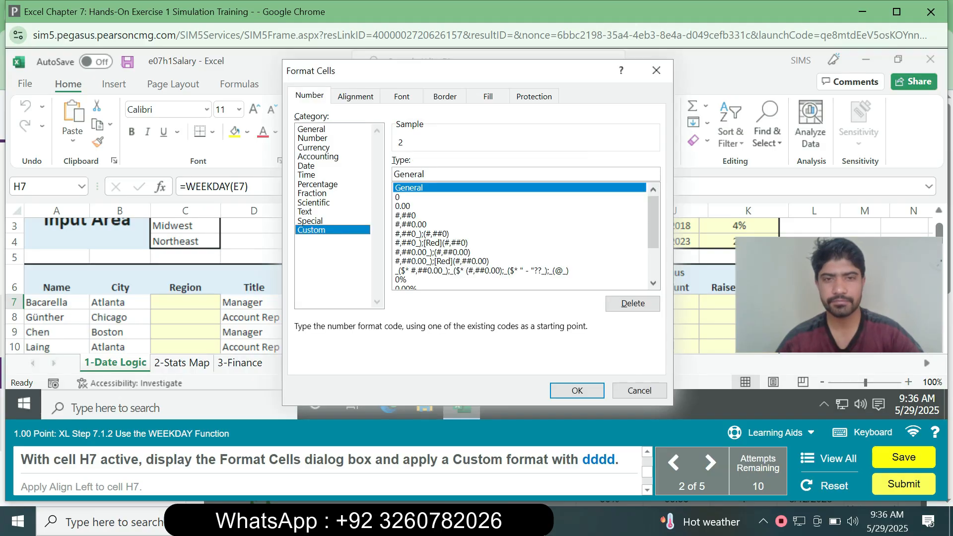
pyautogui.scroll(-2, 521, 236)
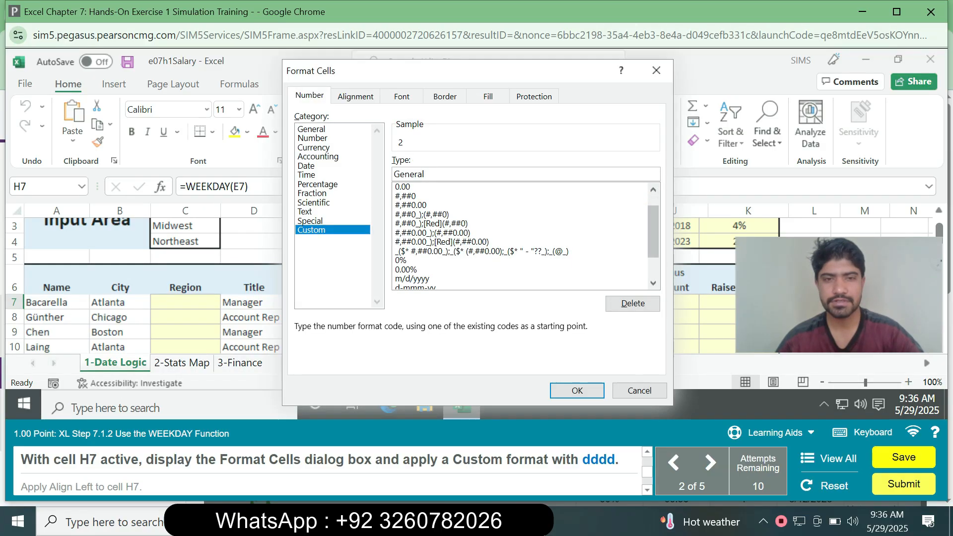
pyautogui.scroll(-1, 520, 236)
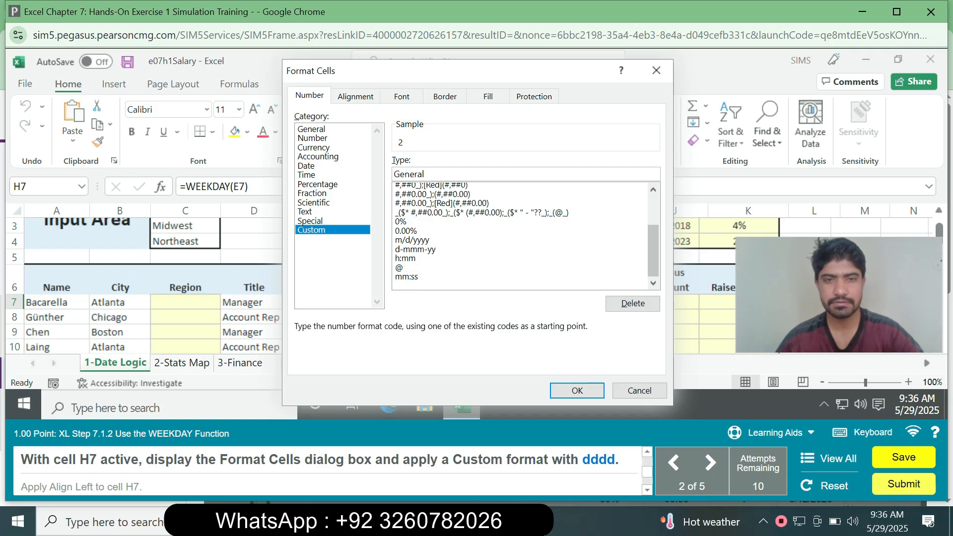
pyautogui.scroll(3, 521, 236)
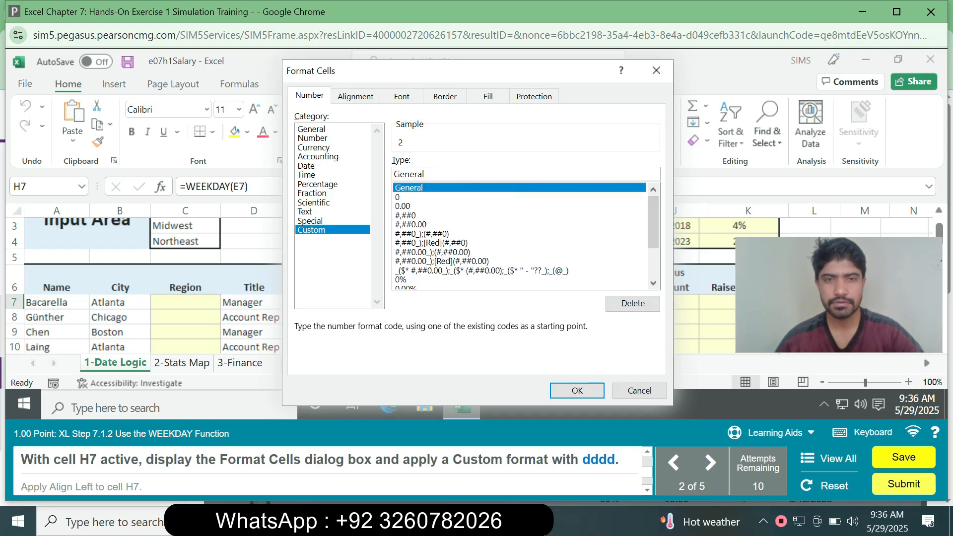
pyautogui.doubleClick(408, 174)
pyautogui.write('dddd')
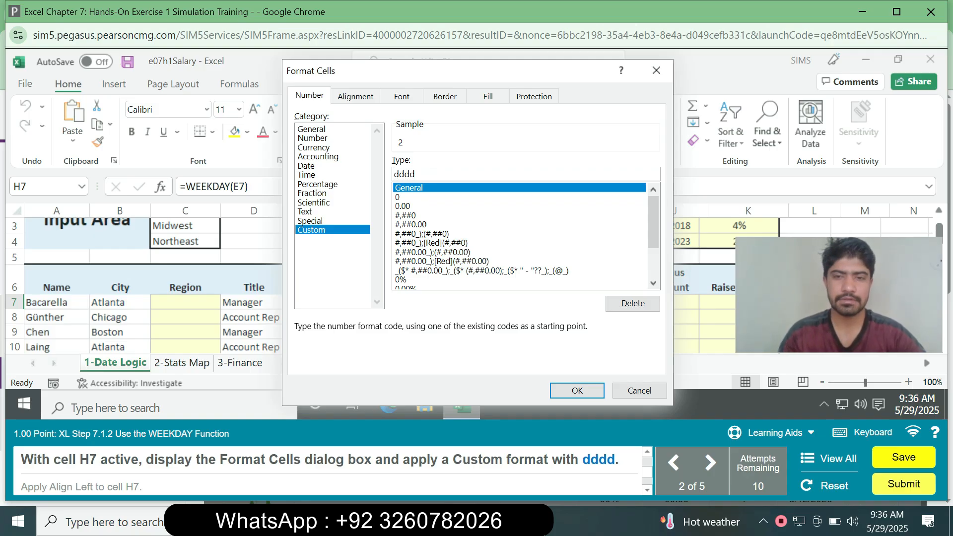
pyautogui.click(576, 390)
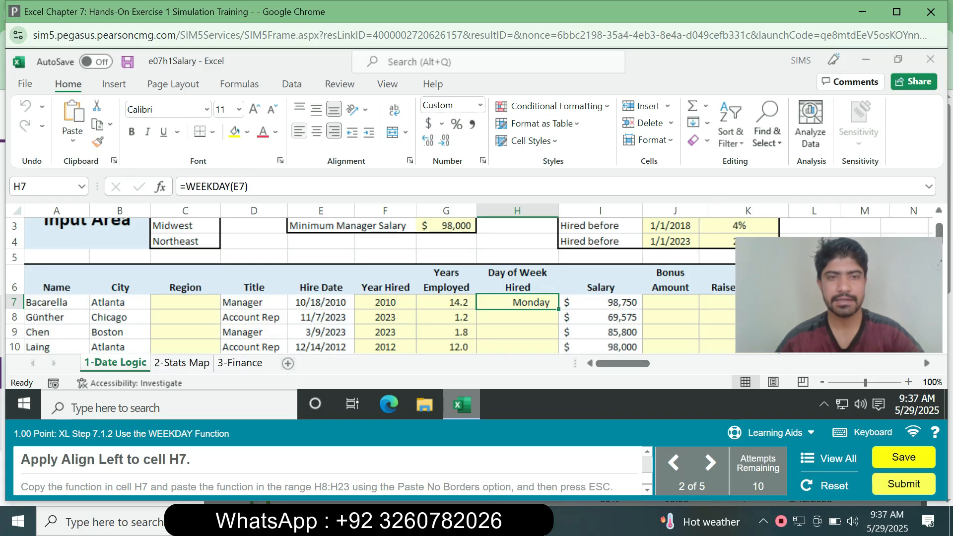
pyautogui.click(298, 131)
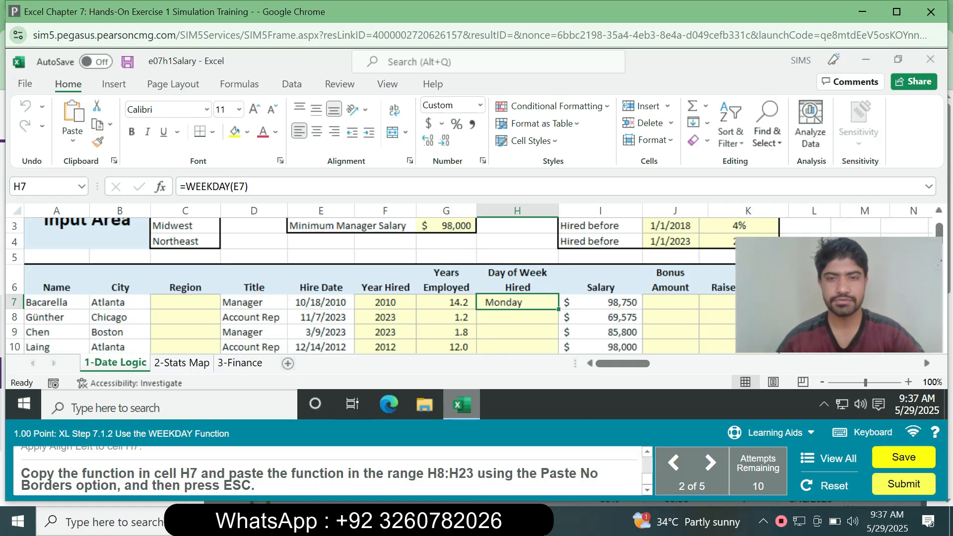
# - Try to fill the WEEKDAY function from cell H7 down the Day of Week Hired column
pyautogui.moveTo(558, 309); pyautogui.dragTo(558, 288)
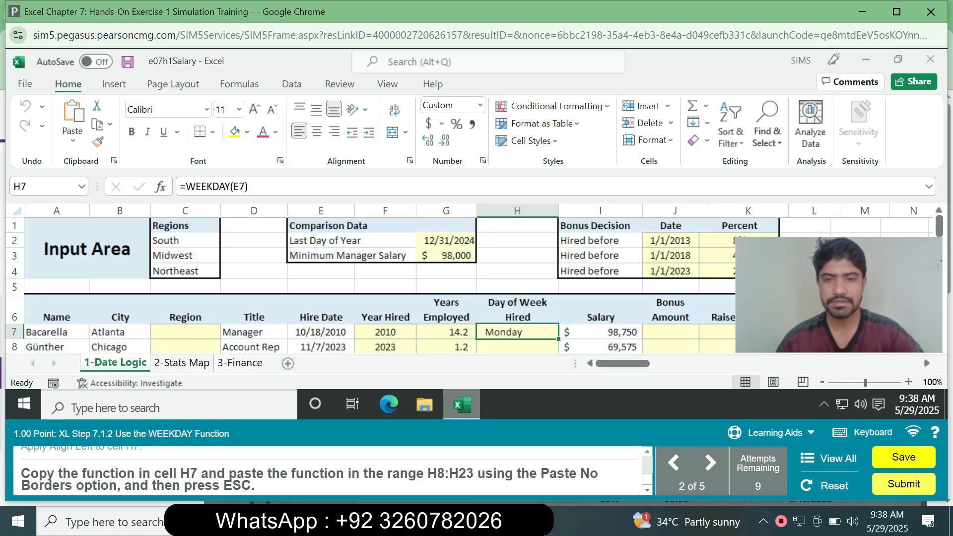
pyautogui.moveTo(558, 340); pyautogui.dragTo(558, 350)
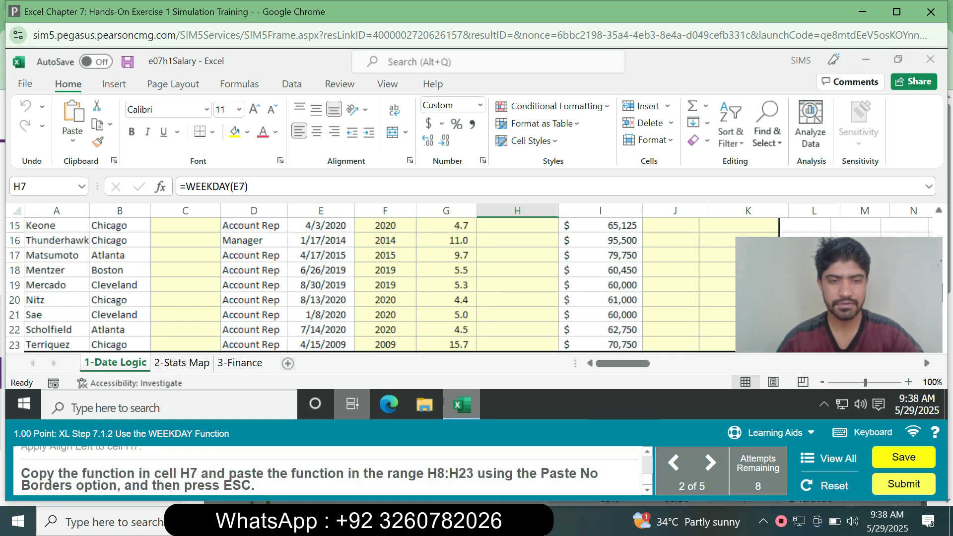
pyautogui.moveTo(939, 293); pyautogui.dragTo(938, 226)
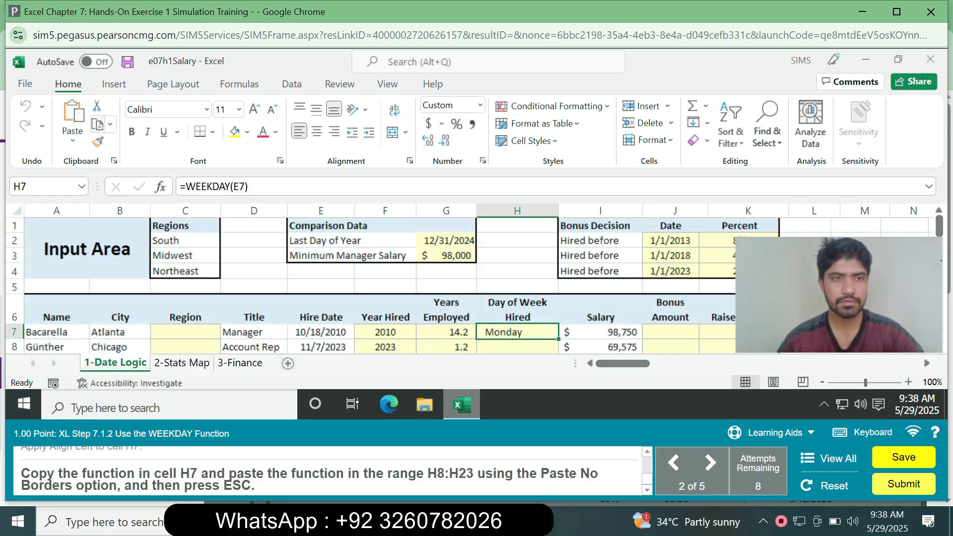
# - Copy cell H7 and try to paste its WEEKDAY function into the range H8:H23
pyautogui.click(97, 125)
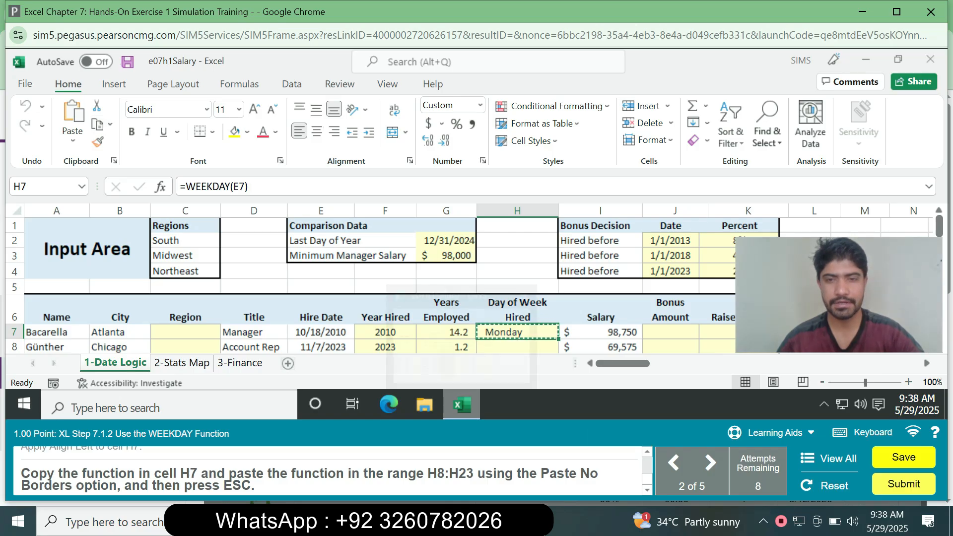
pyautogui.moveTo(517, 347); pyautogui.dragTo(517, 285)
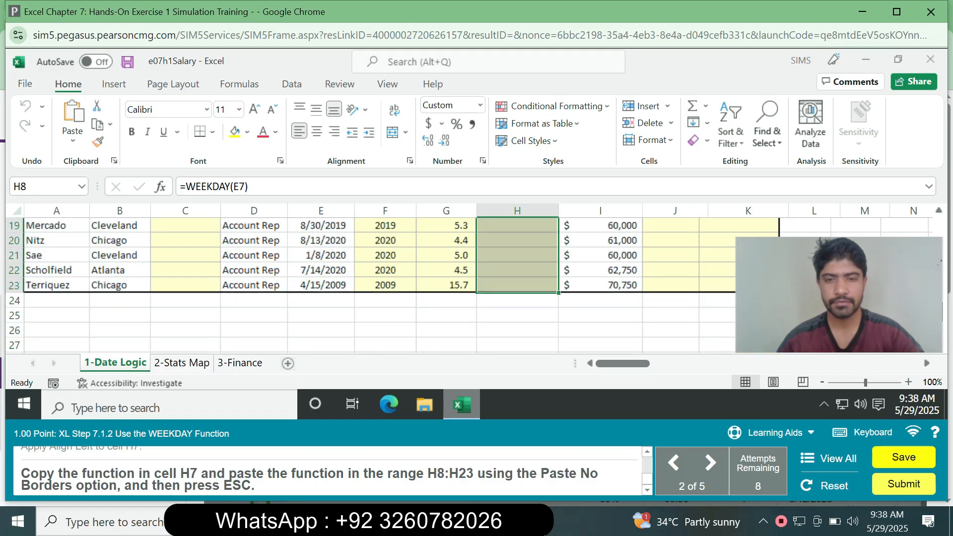
pyautogui.hotkey('ctrl', 'v')
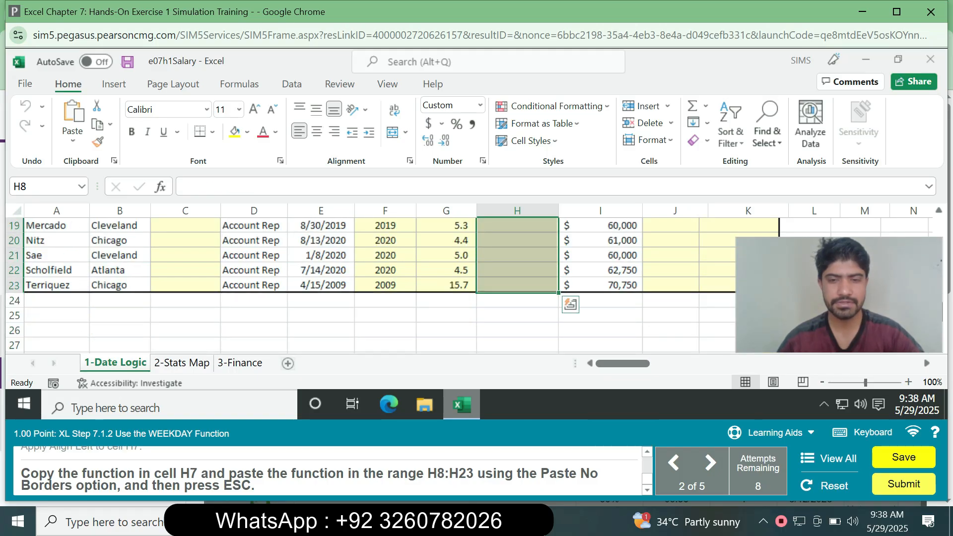
pyautogui.click(72, 140)
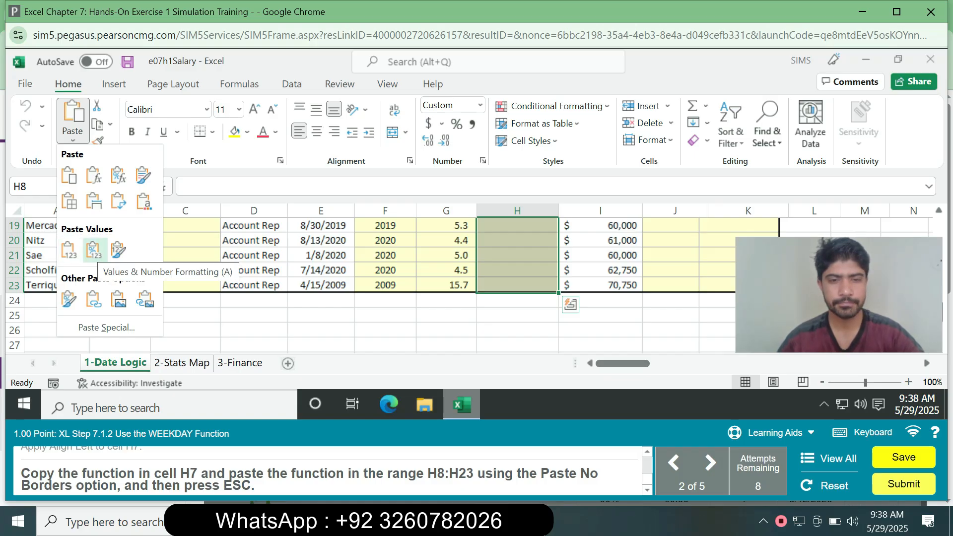
pyautogui.press('Escape')
pyautogui.click(73, 112)
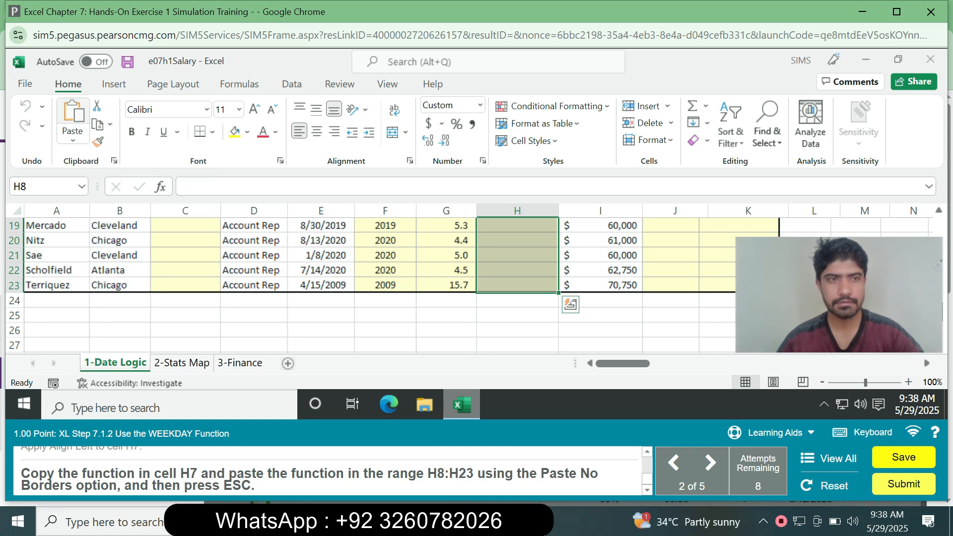
pyautogui.click(73, 140)
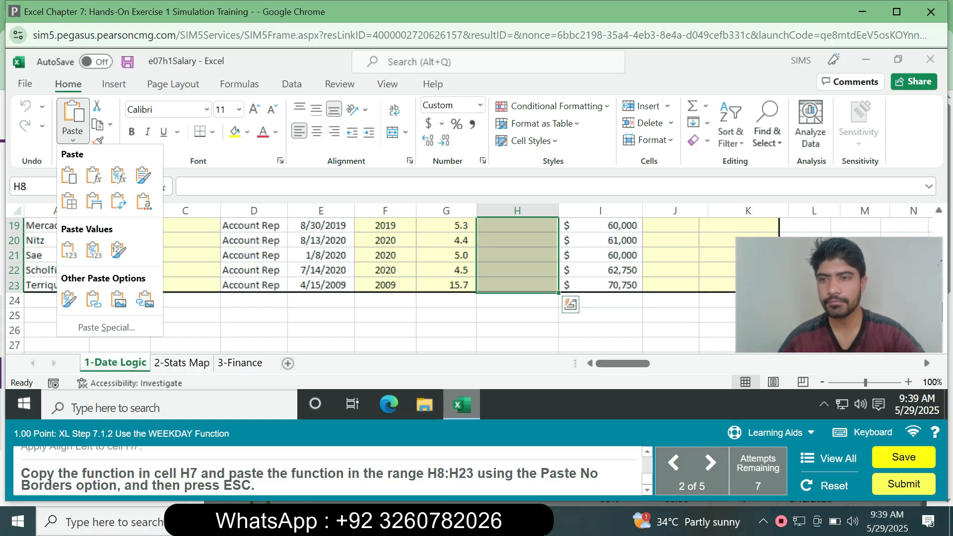
pyautogui.press('Escape')
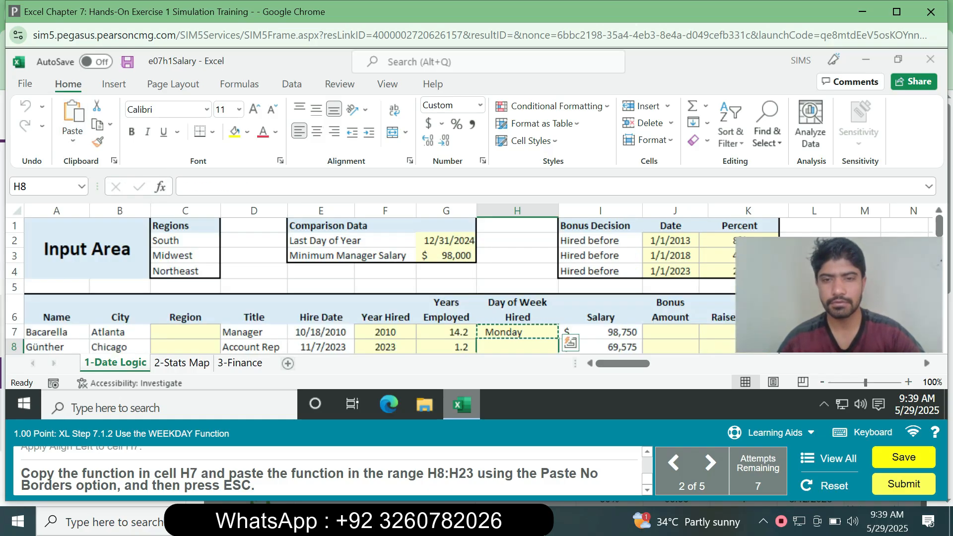
pyautogui.rightClick(548, 332)
pyautogui.moveTo(601, 134)
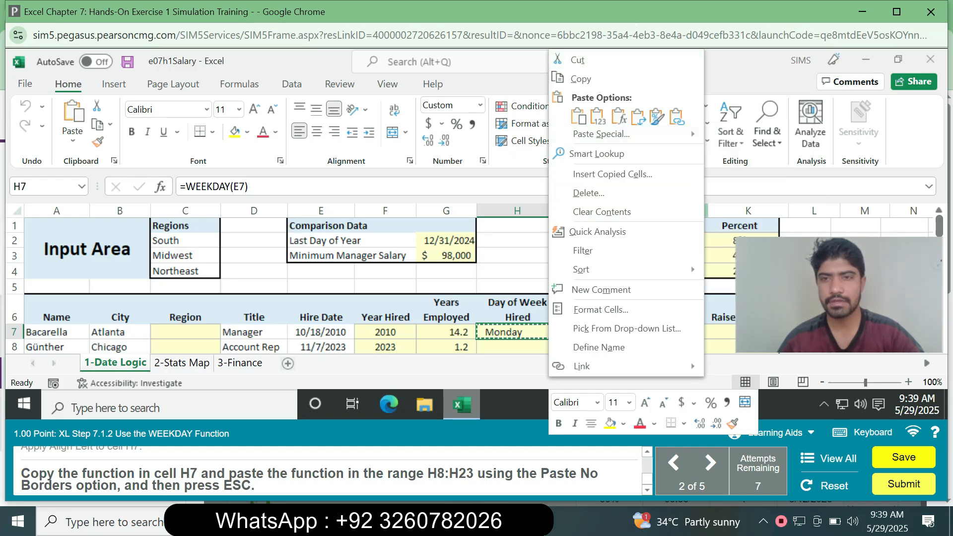
pyautogui.click(721, 275)
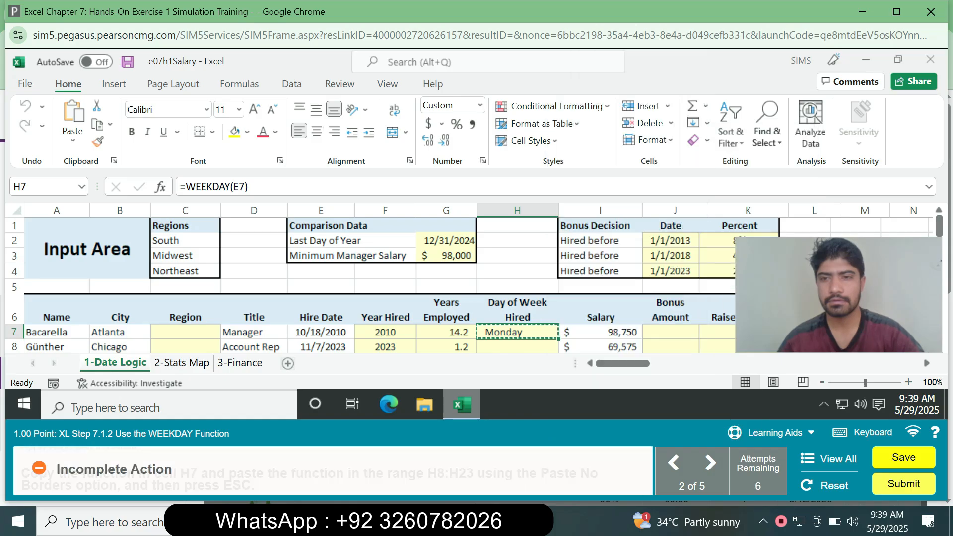
pyautogui.press('Escape')
pyautogui.press('alt')
pyautogui.click(600, 310)
pyautogui.click(517, 332)
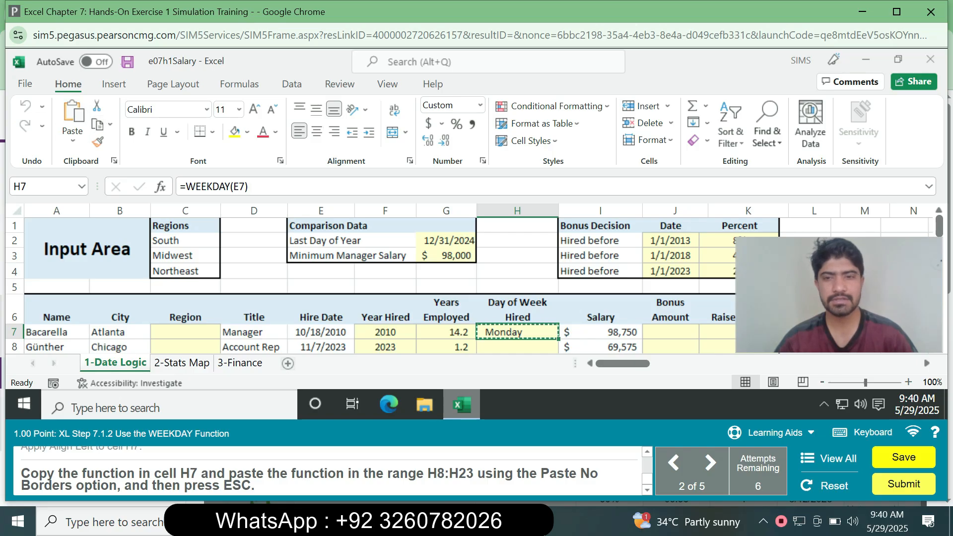
# - Paste the copied H7 function into the range H8:H23 with the No Borders paste option and end copy mode
pyautogui.moveTo(517, 347); pyautogui.dragTo(517, 255)
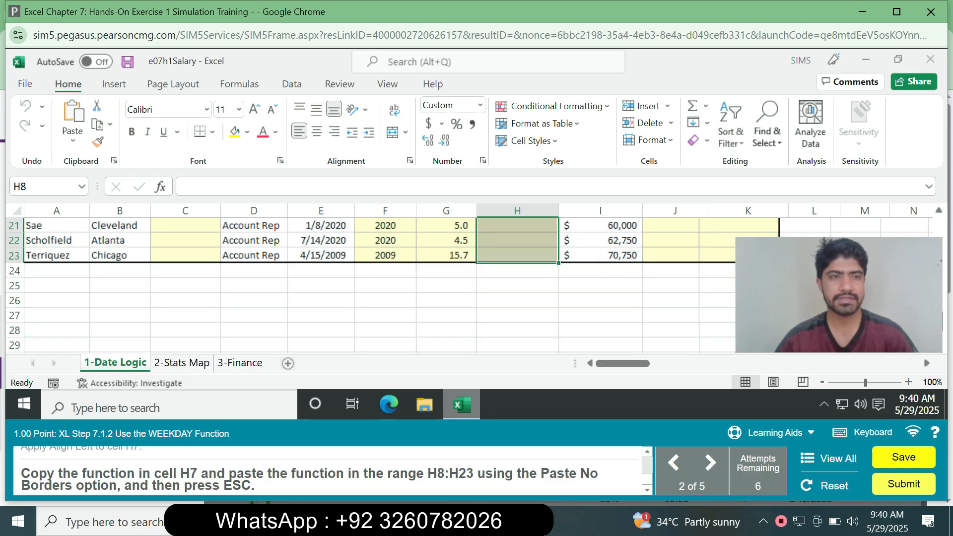
pyautogui.click(73, 140)
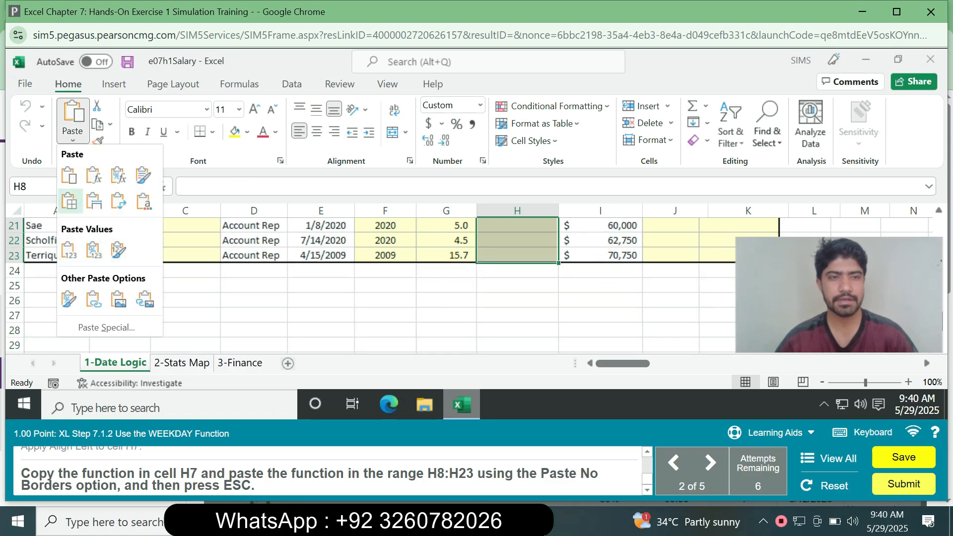
pyautogui.click(69, 201)
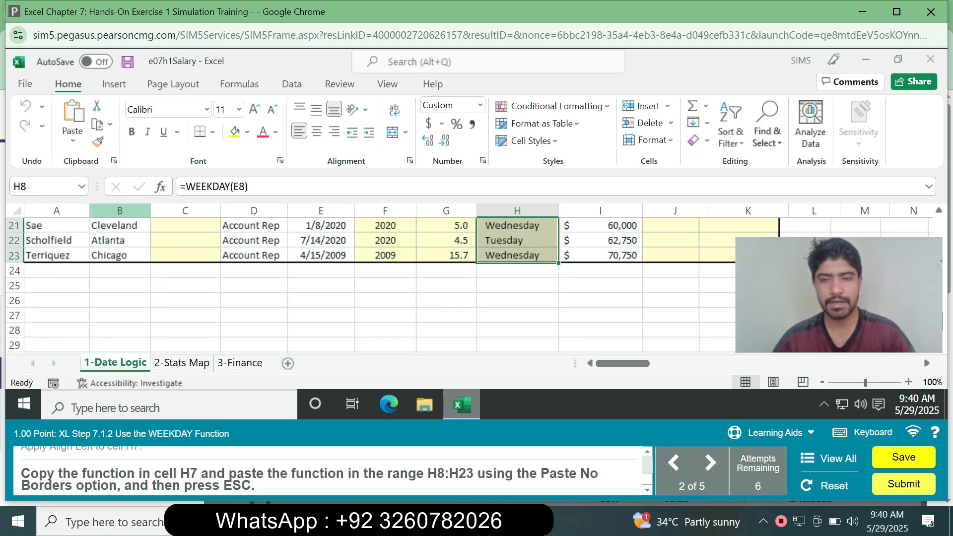
pyautogui.press('Escape')
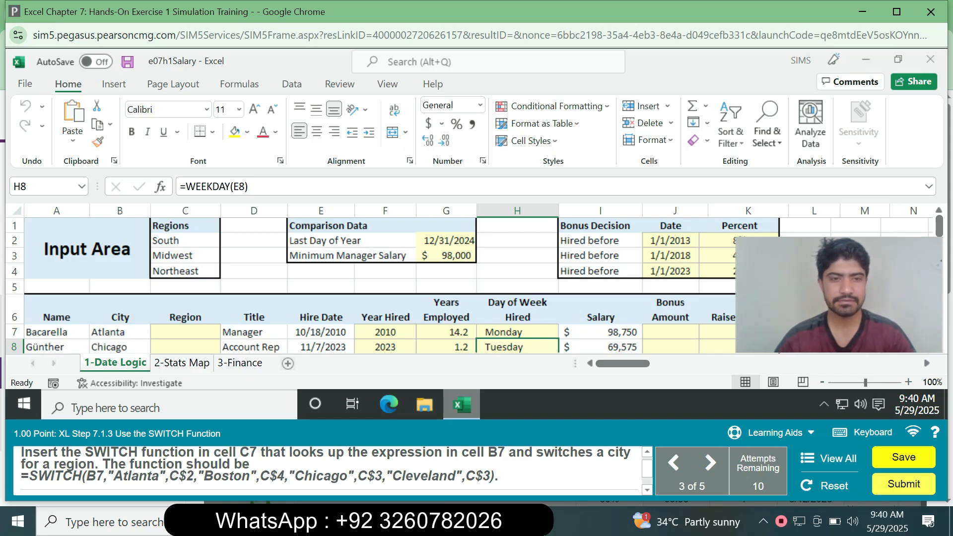
# - Enter the function =SWITCH(B7,"Atlanta",C$2,"Boston",C$4,"Chicago",C$3,"Cleveland",C$3) in cell C7, copying it from the task instructions
pyautogui.click(186, 332)
pyautogui.moveTo(495, 476); pyautogui.dragTo(21, 458)
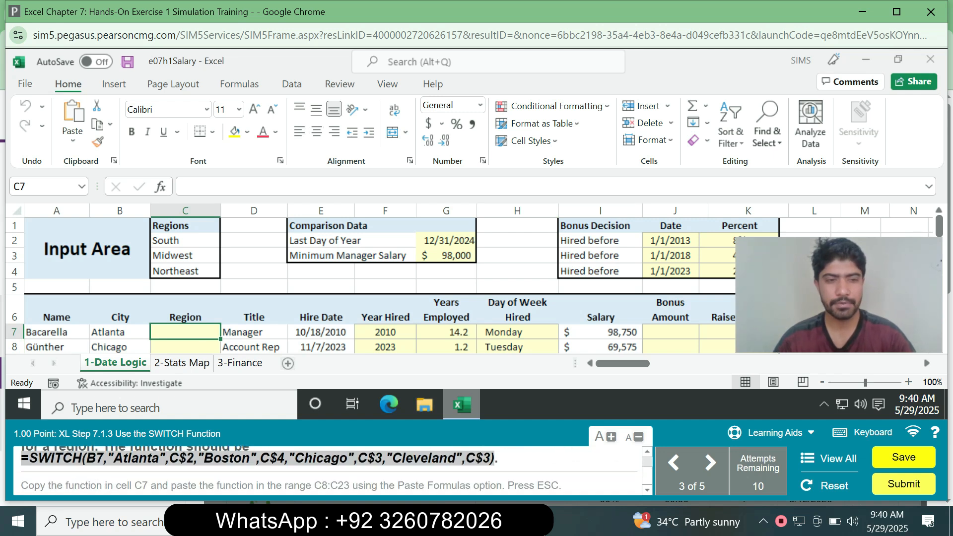
pyautogui.hotkey('ctrl', 'c')
pyautogui.click(218, 187)
pyautogui.hotkey('ctrl', 'v')
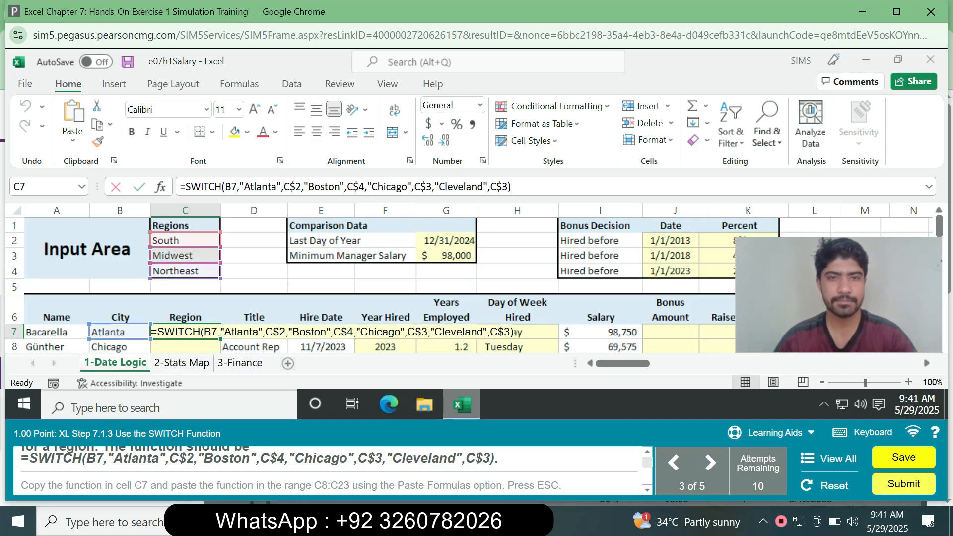
pyautogui.press('Return')
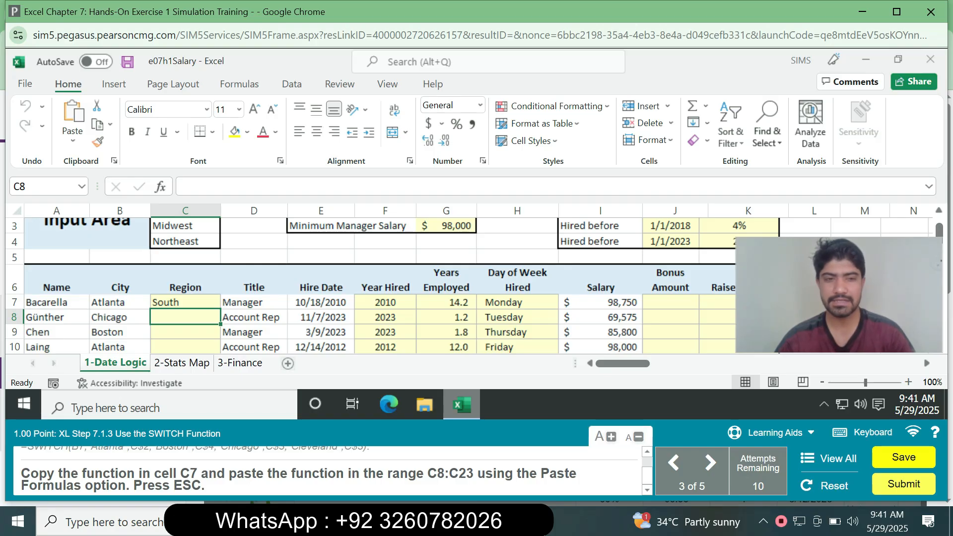
# - Copy the SWITCH function in cell C7 into the range C8:C23 with the Formulas paste option and end copy mode
pyautogui.click(44, 187)
pyautogui.write('C7')
pyautogui.press('Return')
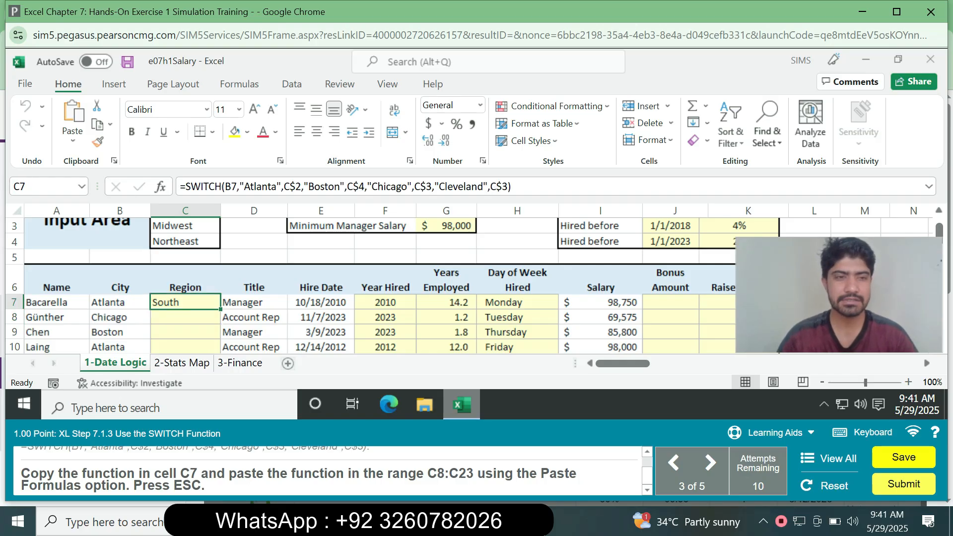
pyautogui.hotkey('ctrl', 'c')
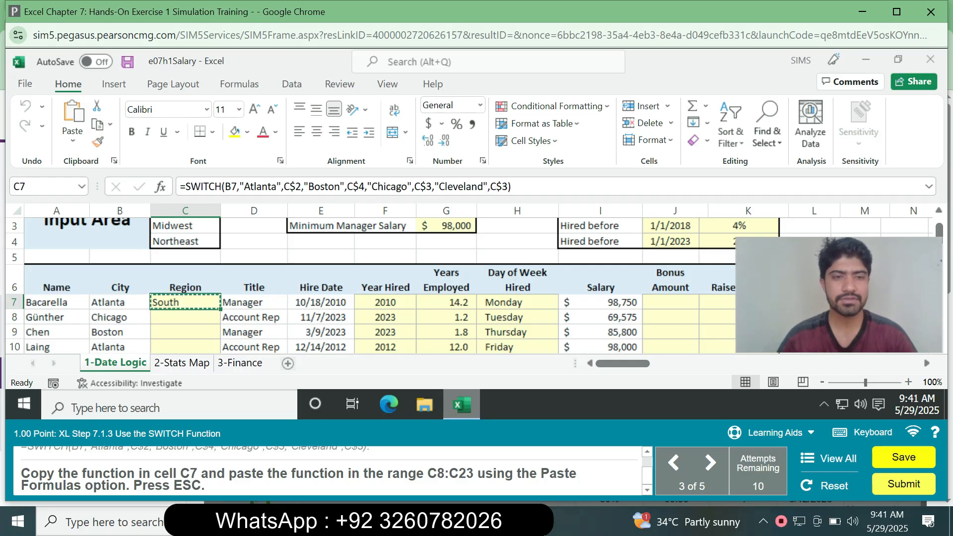
pyautogui.press('Down')
pyautogui.hotkey('shift', 'Down')
pyautogui.hotkey('shift', 'Down')
pyautogui.hotkey('shift', 'Down')
pyautogui.hotkey('shift', 'Down')
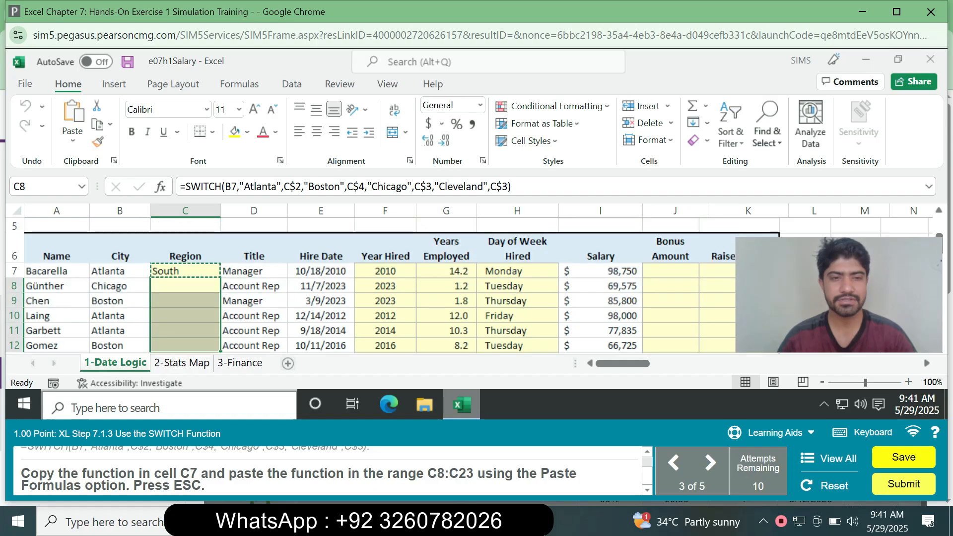
pyautogui.hotkey('shift', 'Down')
pyautogui.hotkey('shift', 'Down')
pyautogui.hotkey('shift', 'Down')
pyautogui.hotkey('shift', 'Down')
pyautogui.hotkey('shift', 'Down')
pyautogui.hotkey('shift', 'Down')
pyautogui.hotkey('shift', 'Down')
pyautogui.hotkey('shift', 'Down')
pyautogui.hotkey('shift', 'Down')
pyautogui.hotkey('shift', 'Down')
pyautogui.hotkey('shift', 'Down')
pyautogui.hotkey('shift', 'Down')
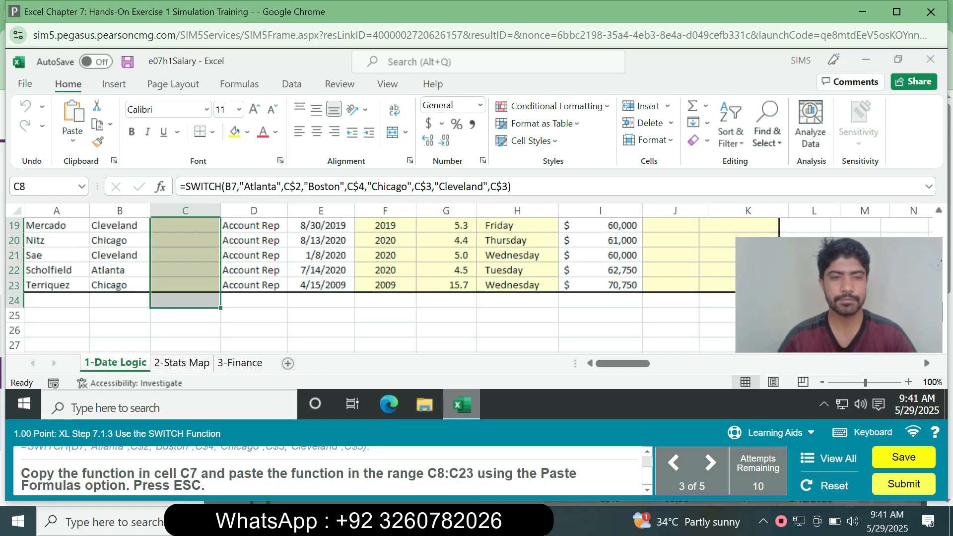
pyautogui.hotkey('shift', 'Up')
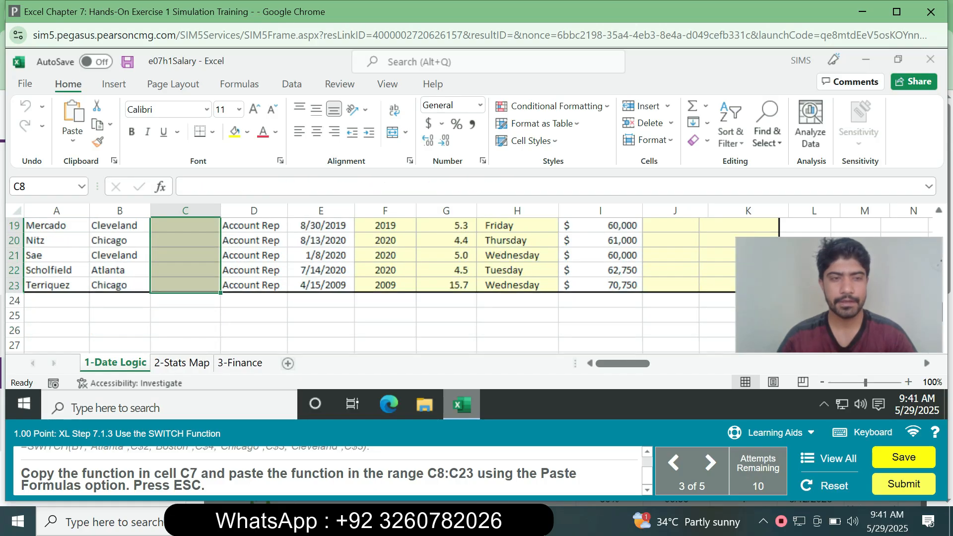
pyautogui.click(73, 139)
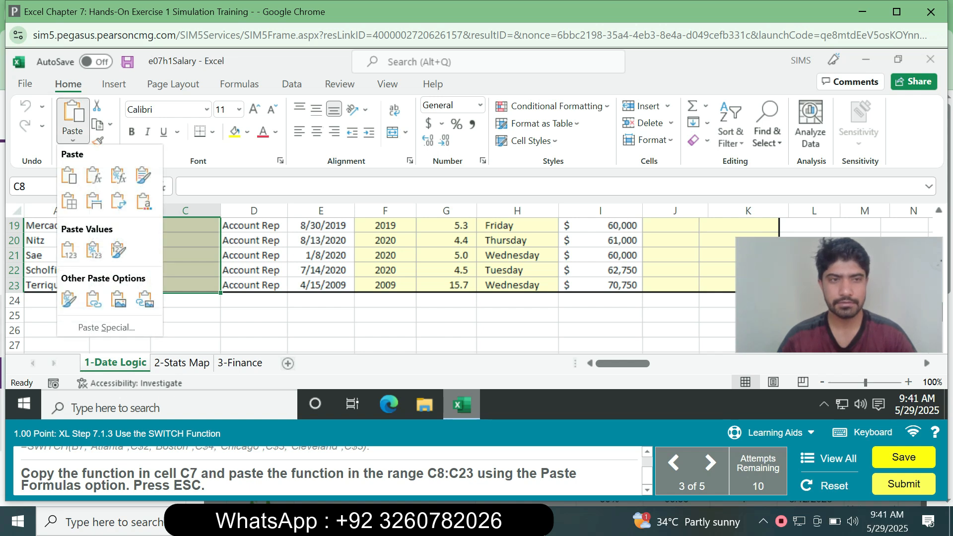
pyautogui.click(93, 175)
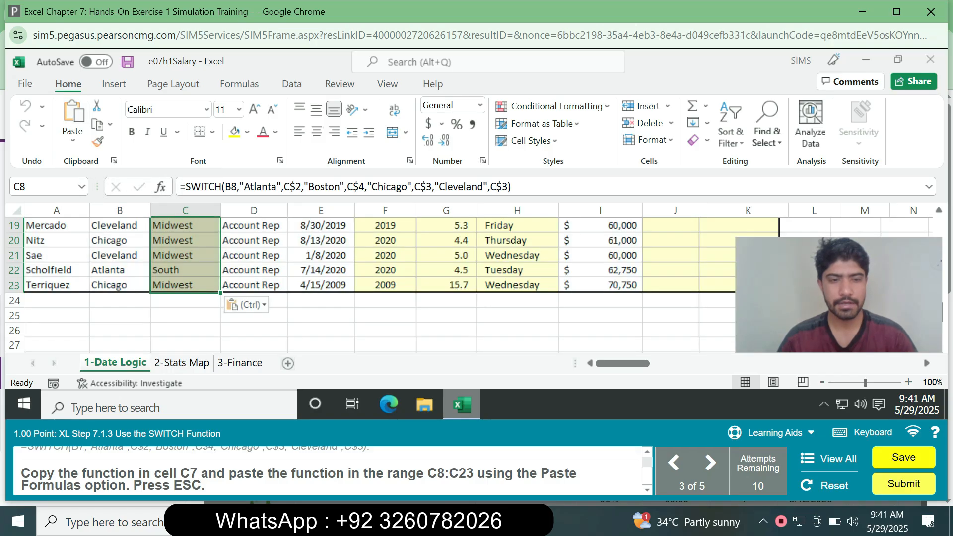
pyautogui.press('Escape')
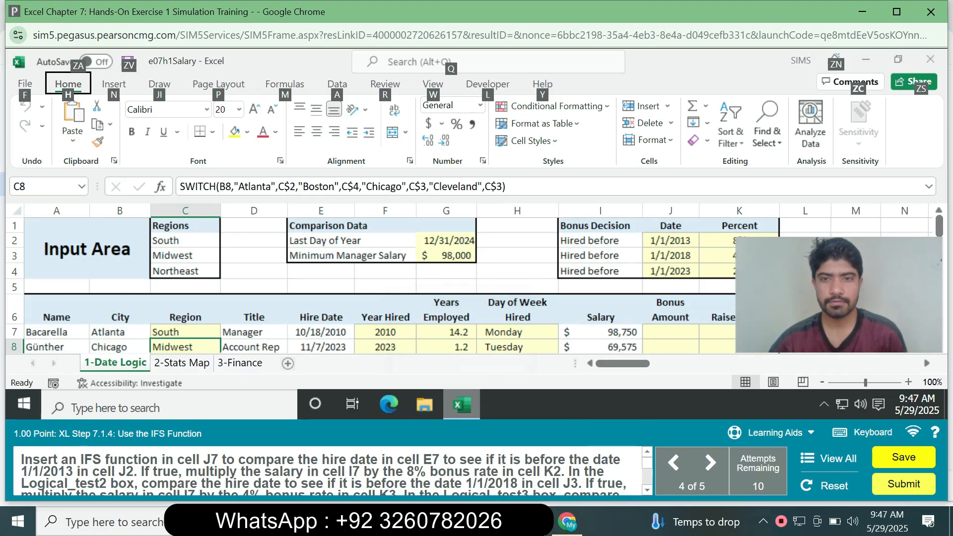
# - Read the task instructions for the IFS function in cell J7 through to the required formula
pyautogui.click(517, 241)
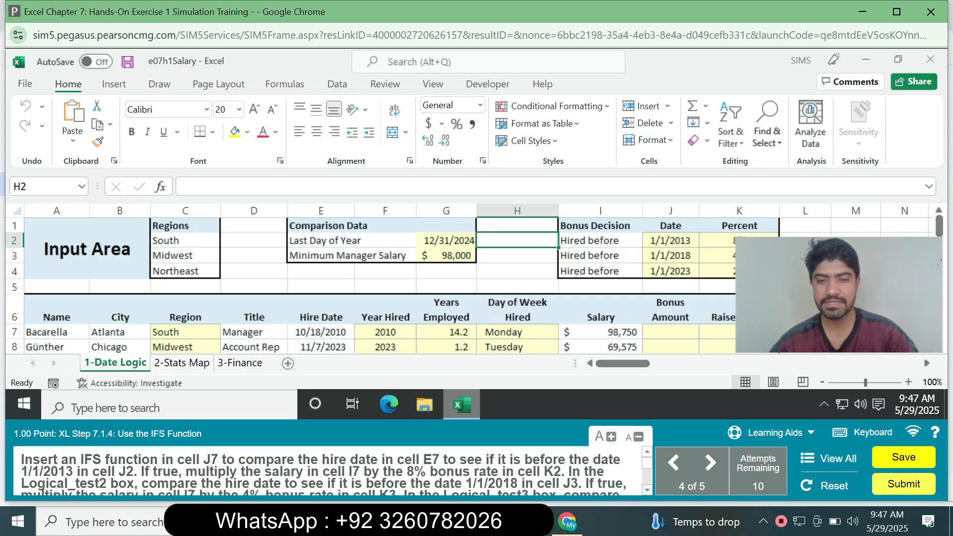
pyautogui.click(647, 490)
pyautogui.click(647, 452)
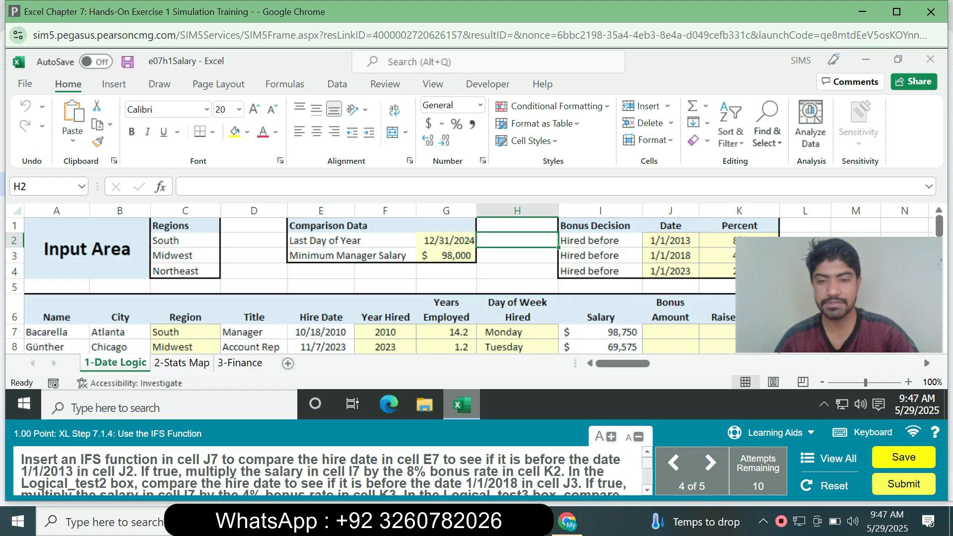
pyautogui.scroll(-1, 338, 471)
pyautogui.scroll(-1, 337, 470)
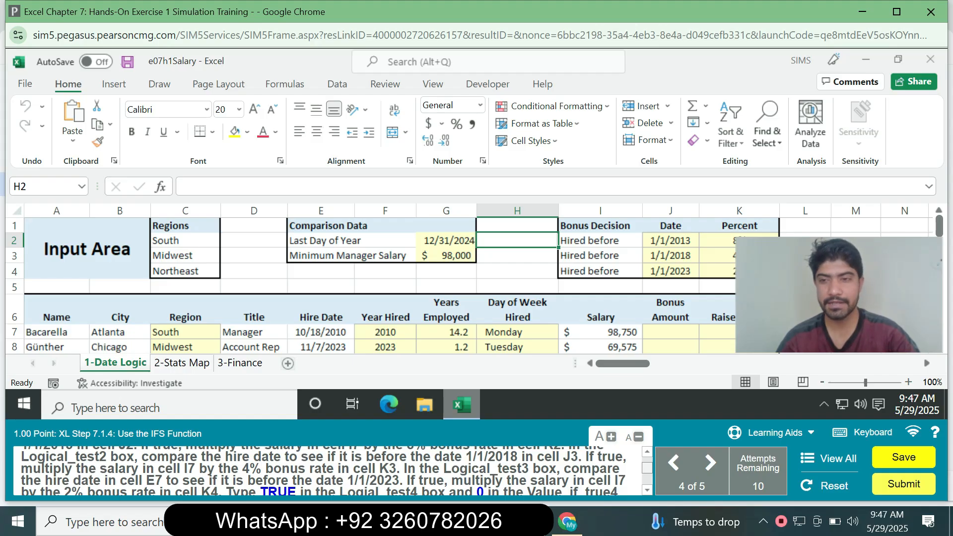
pyautogui.moveTo(646, 467); pyautogui.dragTo(647, 468)
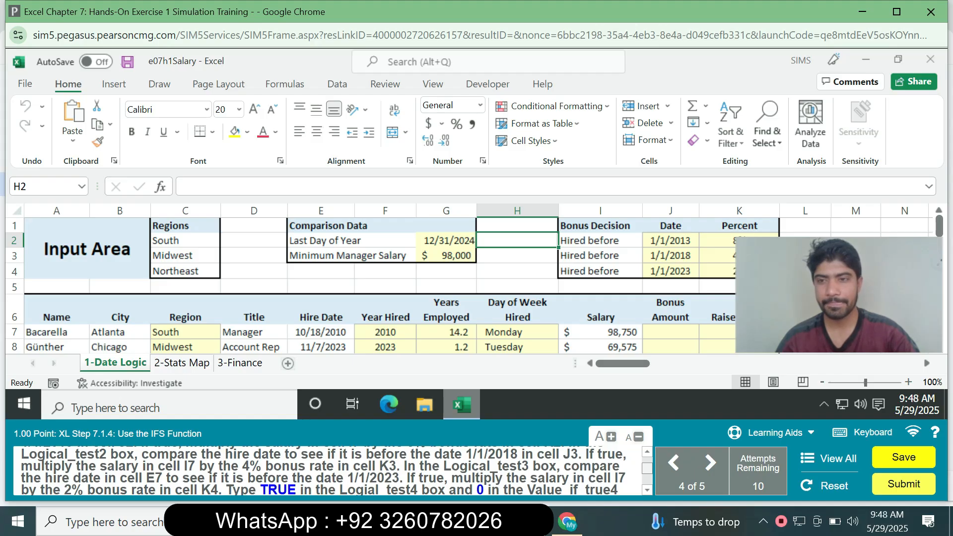
pyautogui.scroll(-2, 324, 470)
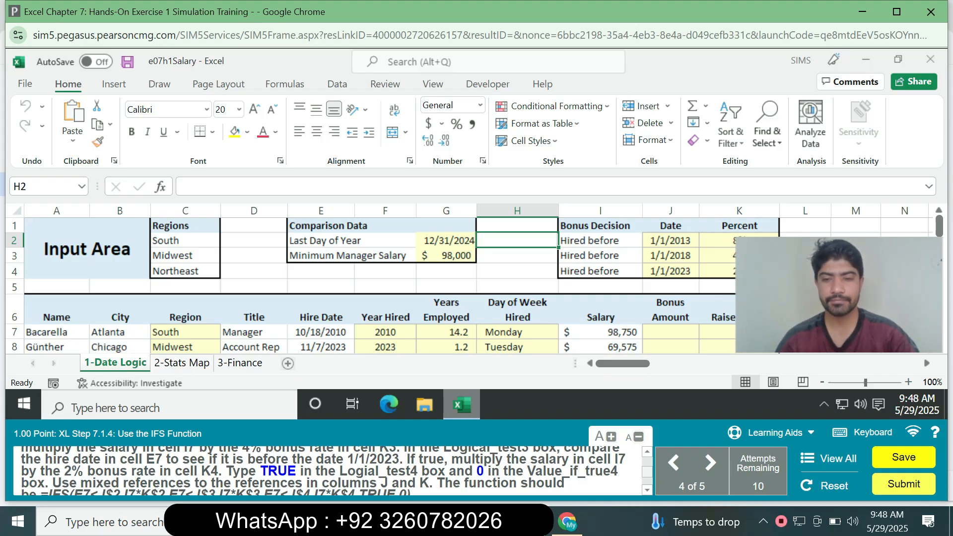
pyautogui.scroll(-1, 332, 470)
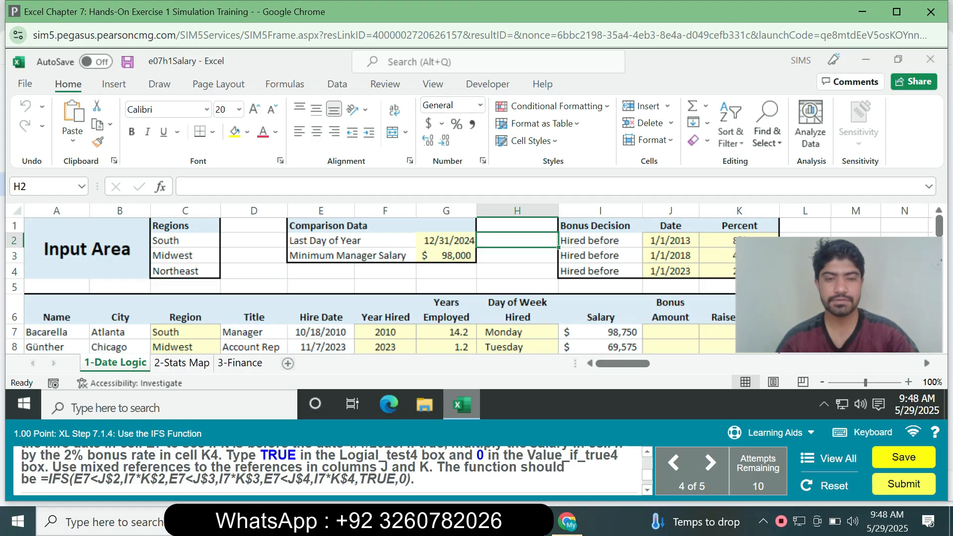
# - Enter the function =IFS(E7<J$2,I7*K$2,E7<J$3,I7*K$3,E7<J$4,I7*K$4,TRUE,0) in cell J7, copying it from the task instructions
pyautogui.moveTo(41, 480); pyautogui.dragTo(410, 459)
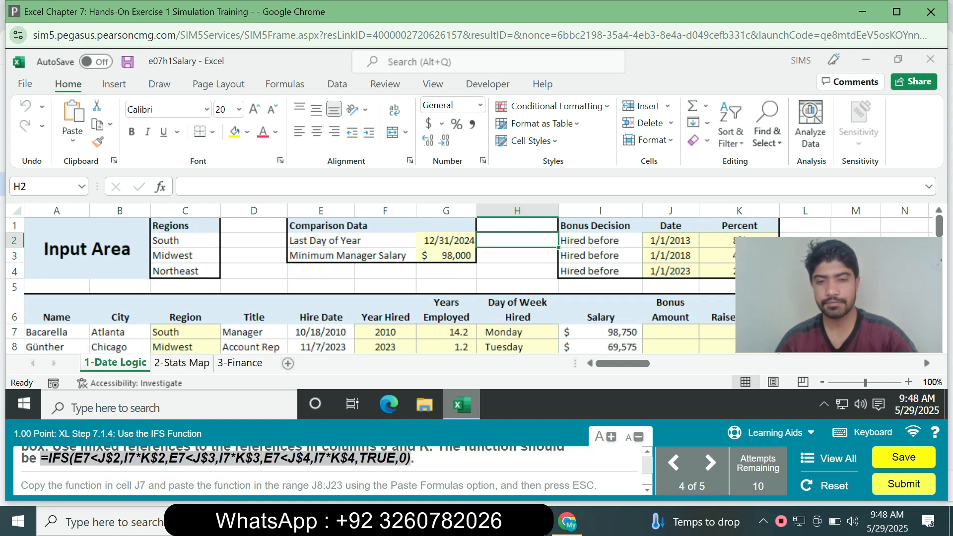
pyautogui.moveTo(647, 479); pyautogui.dragTo(647, 461)
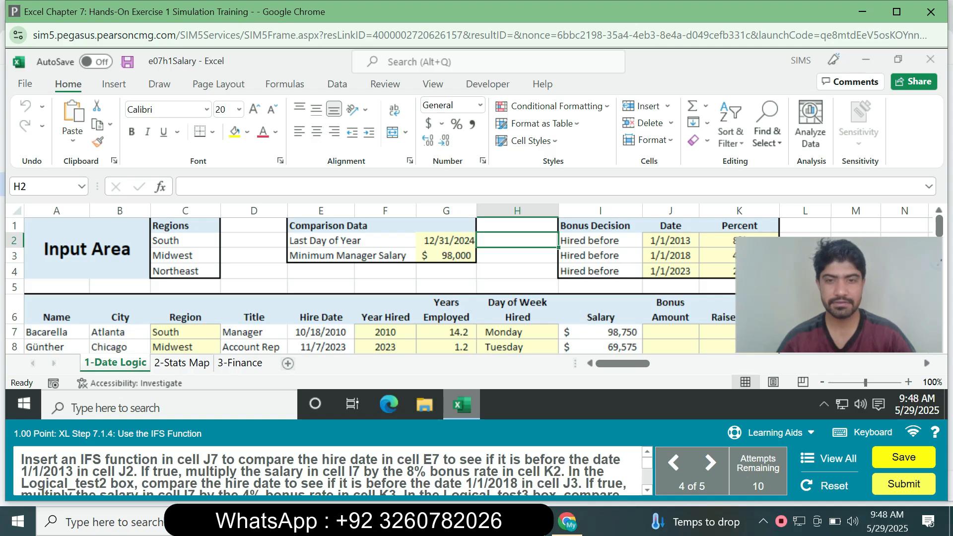
pyautogui.click(670, 331)
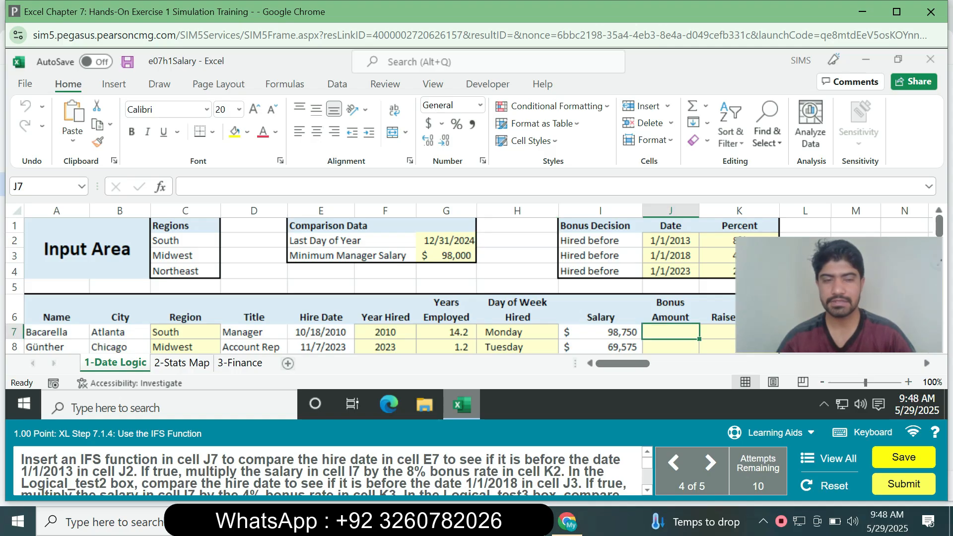
pyautogui.click(308, 187)
pyautogui.hotkey('ctrl', 'v')
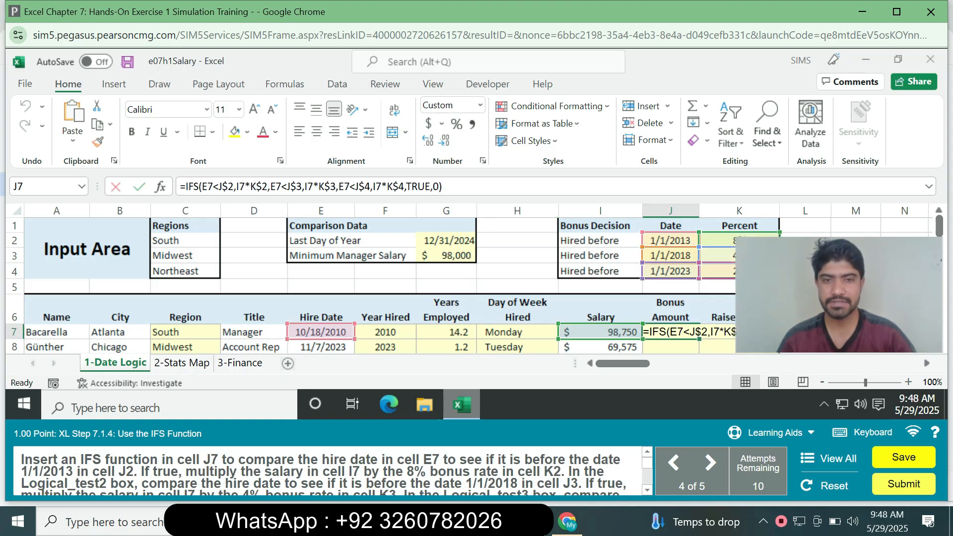
pyautogui.press('Return')
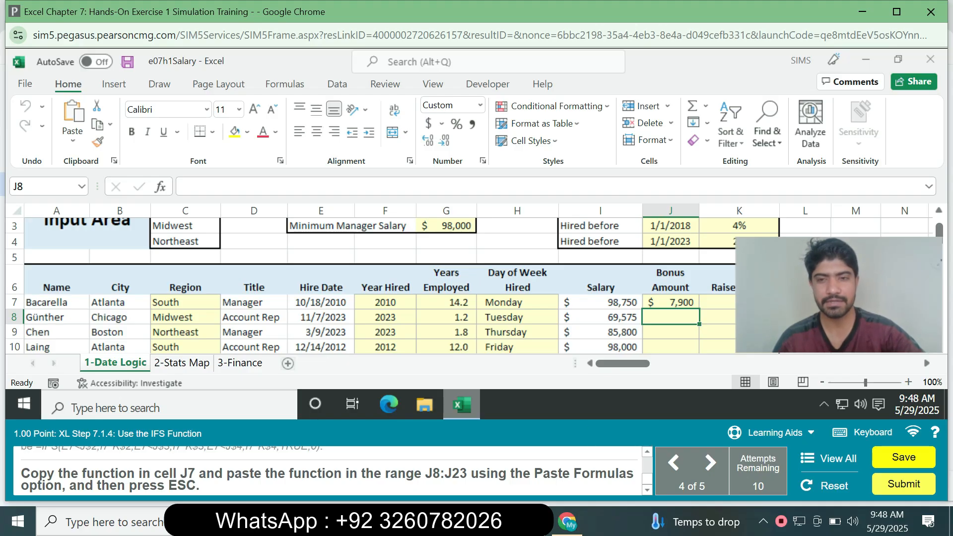
# - Copy the IFS function in cell J7 into the range J8:J23 with the Formulas paste option and end copy mode
pyautogui.click(669, 303)
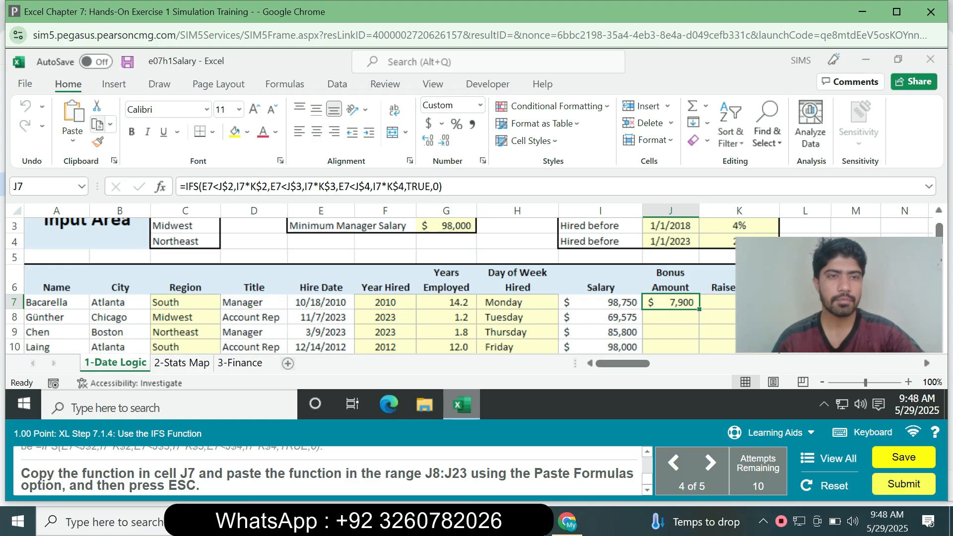
pyautogui.click(98, 124)
pyautogui.moveTo(670, 317); pyautogui.dragTo(669, 284)
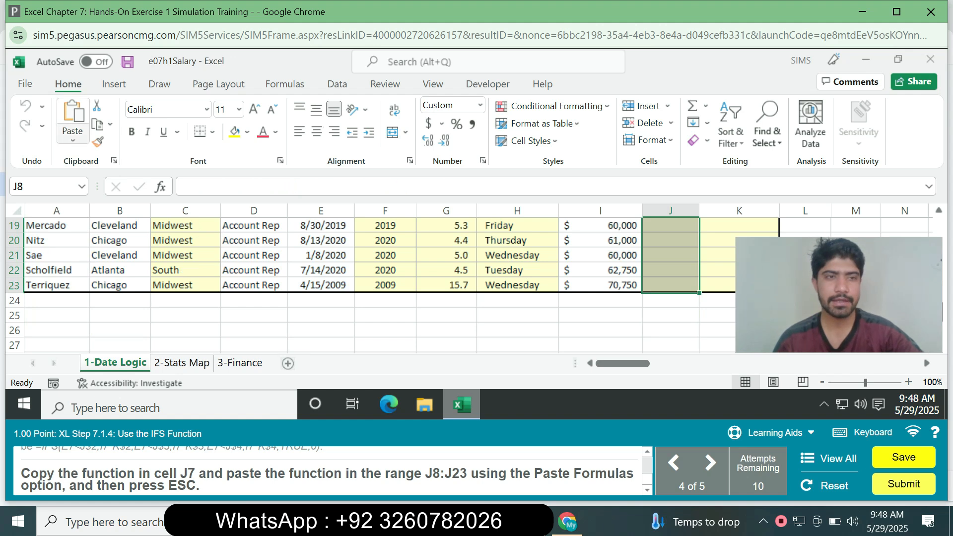
pyautogui.click(72, 138)
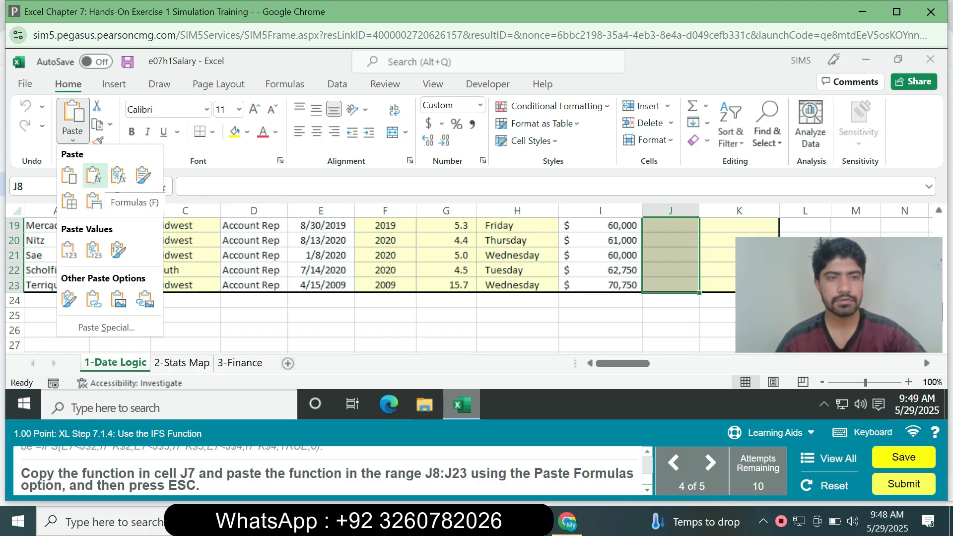
pyautogui.click(94, 174)
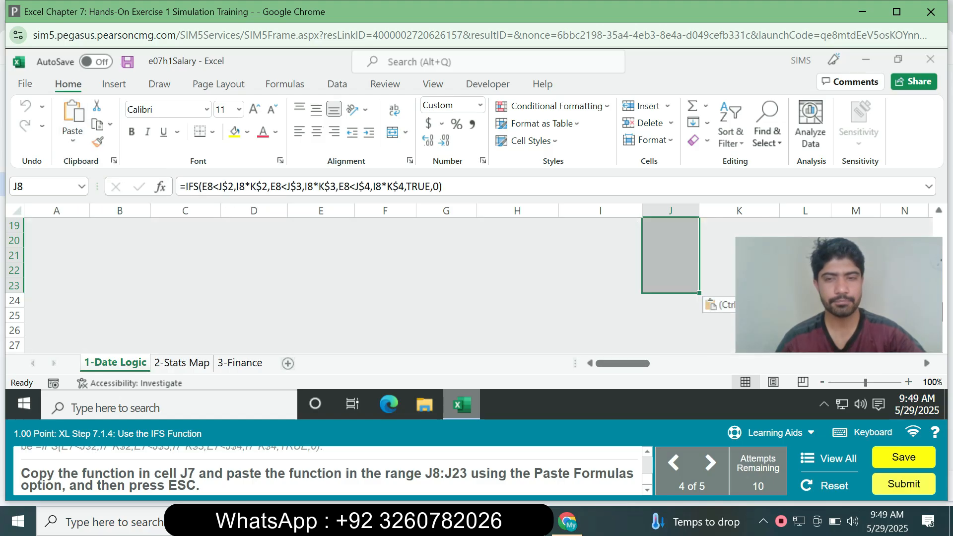
pyautogui.press('Escape')
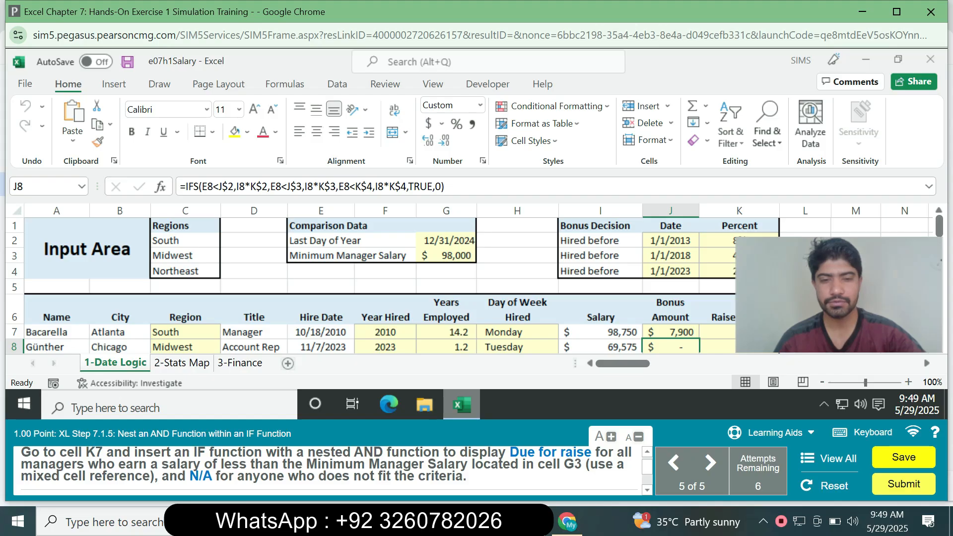
pyautogui.moveTo(647, 467)
pyautogui.mouseDown()
pyautogui.moveTo(647, 477)
pyautogui.moveTo(647, 464)
pyautogui.mouseUp()
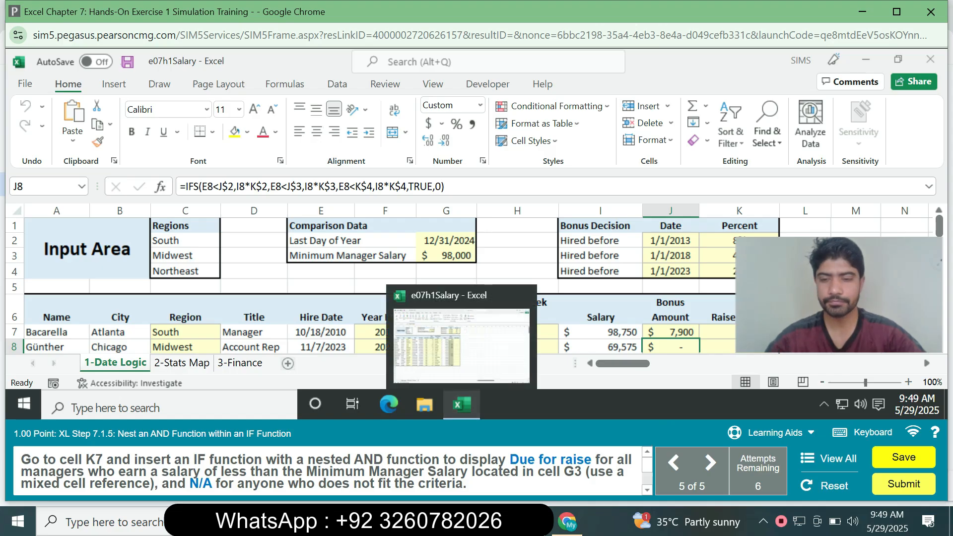
pyautogui.press('alt')
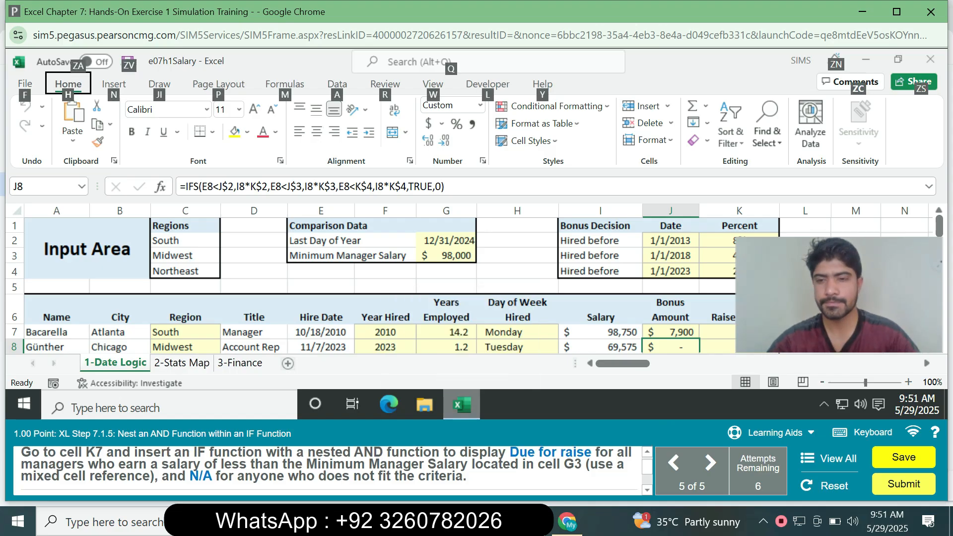
pyautogui.click(600, 310)
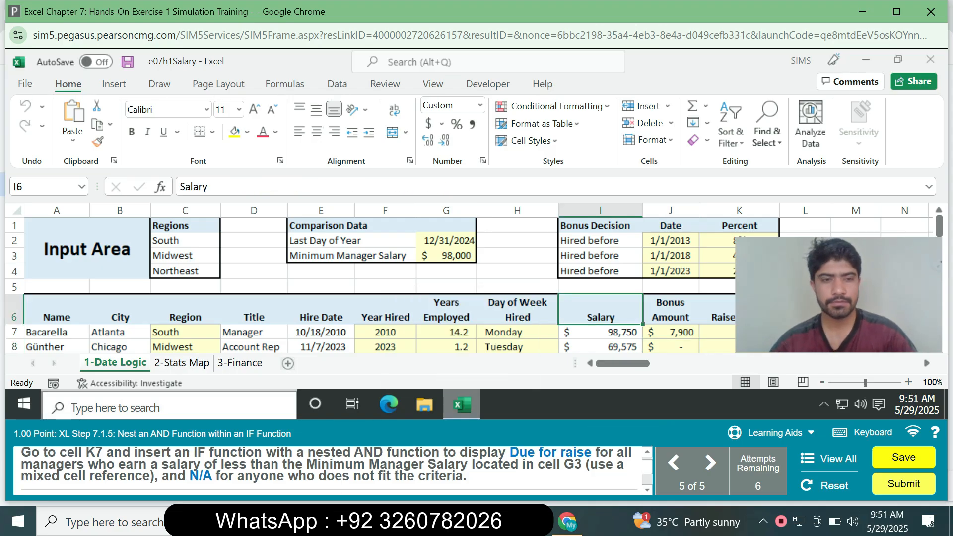
# - Start an IF function in cell K7, open its function arguments and begin the logical test with a nested AND(
pyautogui.click(739, 332)
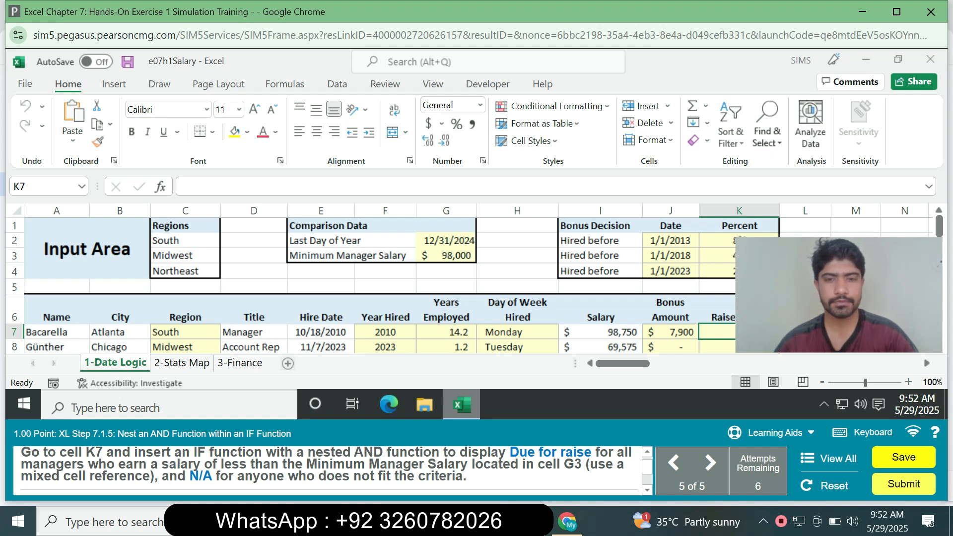
pyautogui.write('=i')
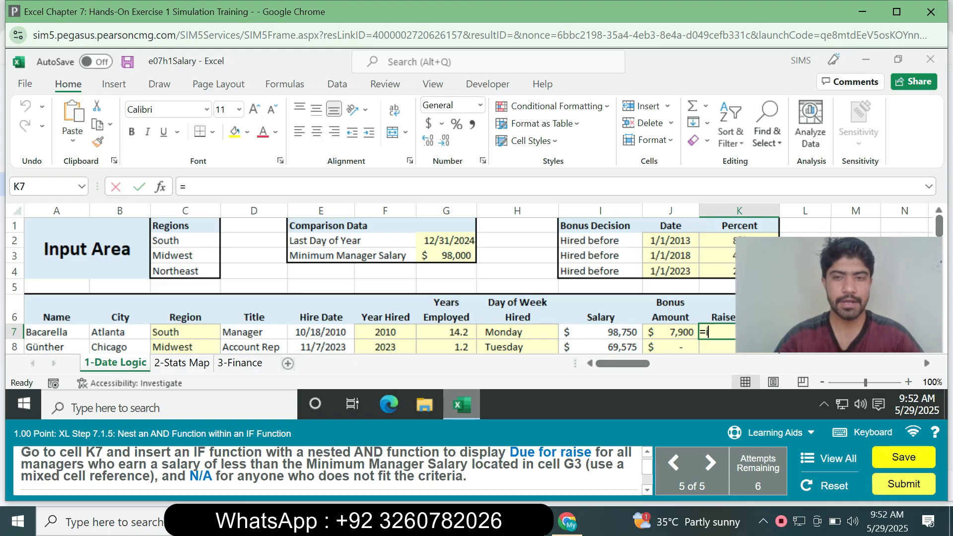
pyautogui.write('f')
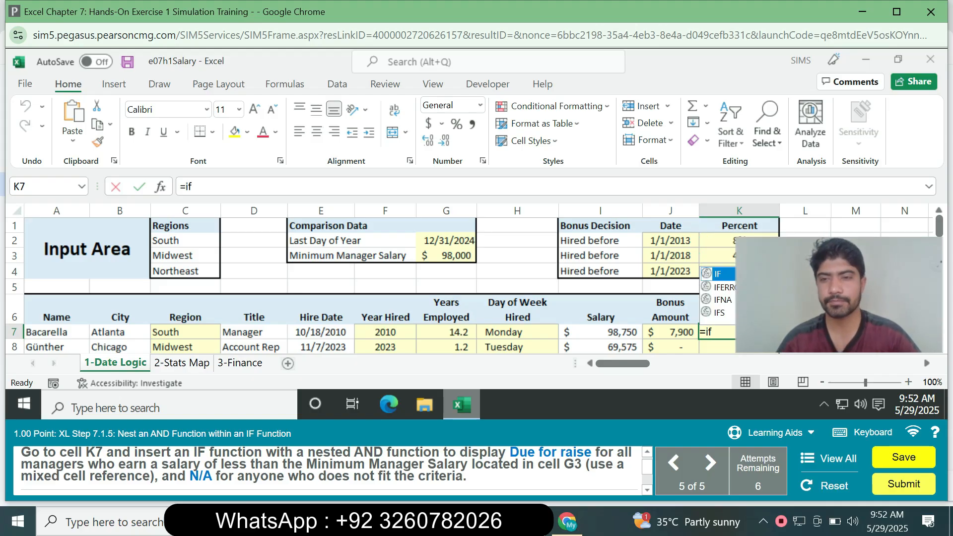
pyautogui.press('Tab')
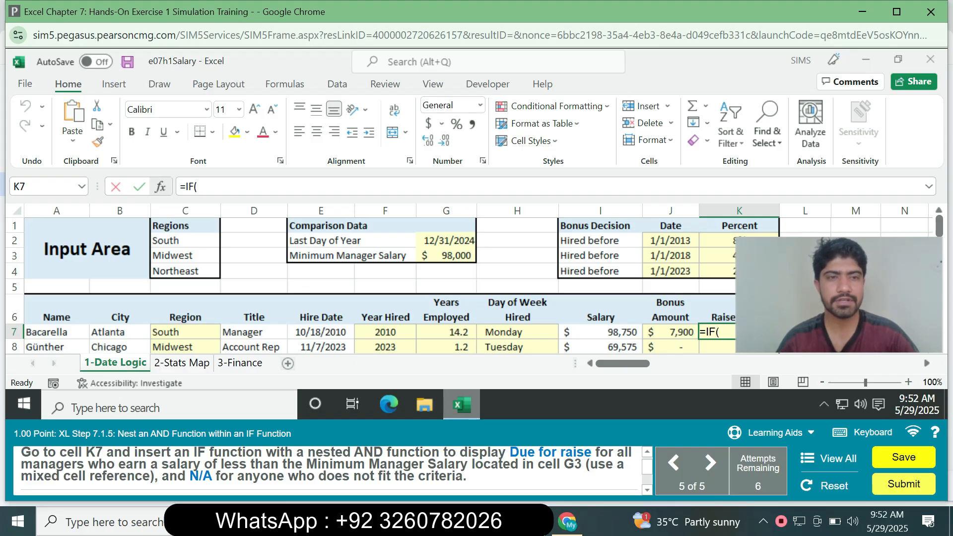
pyautogui.click(161, 187)
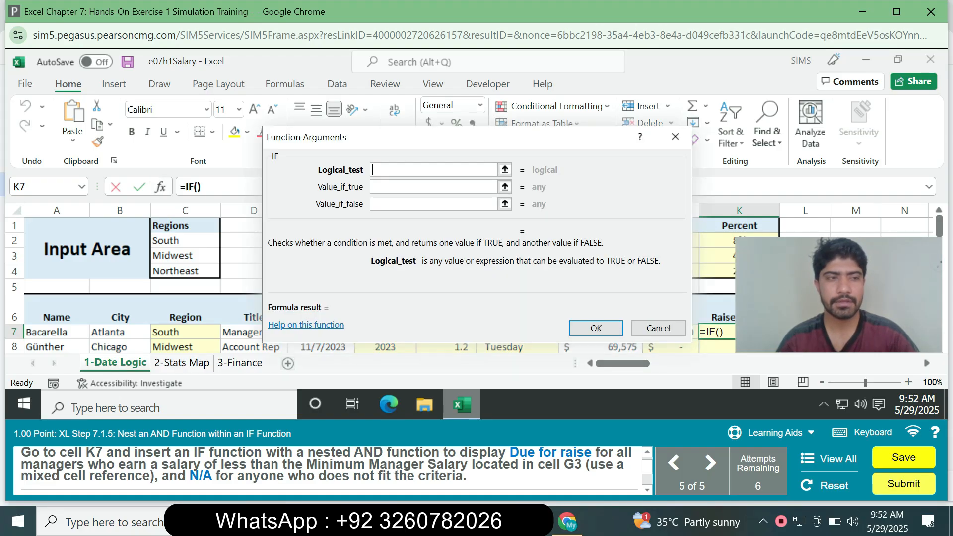
pyautogui.click(433, 169)
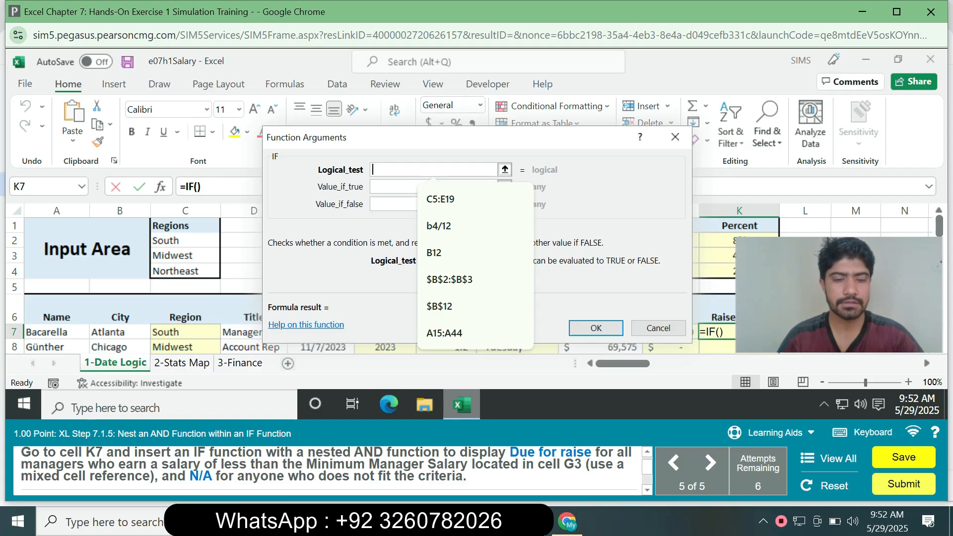
pyautogui.write('AND(D7=')
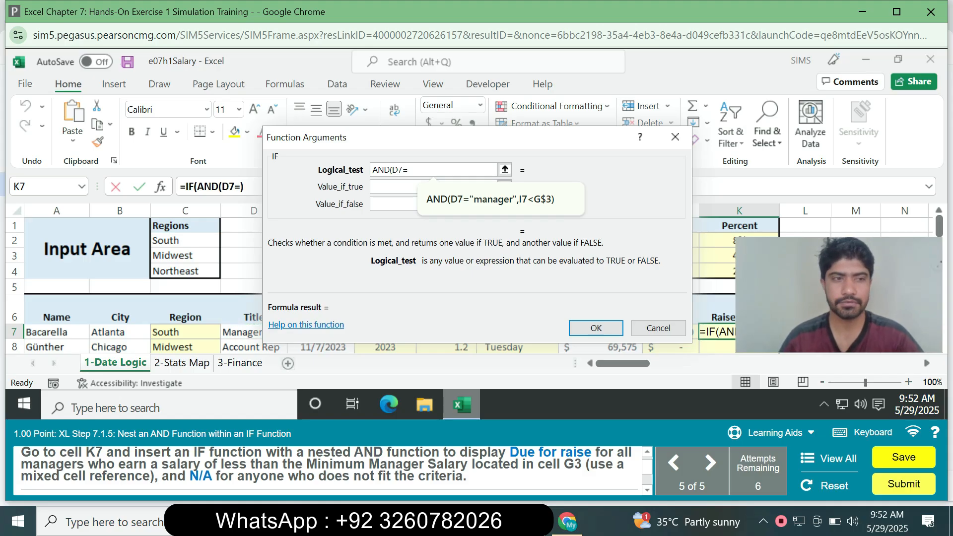
pyautogui.write('"manager",')
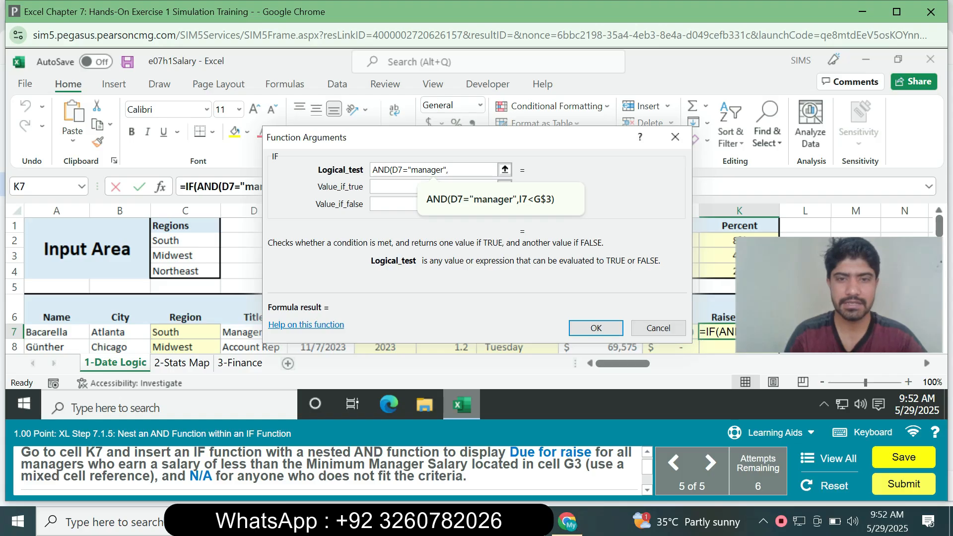
# - Enter the conditions D7="manager",I7<G$3 for the AND function in the logical test, with G3 as a mixed reference
pyautogui.write('I7')
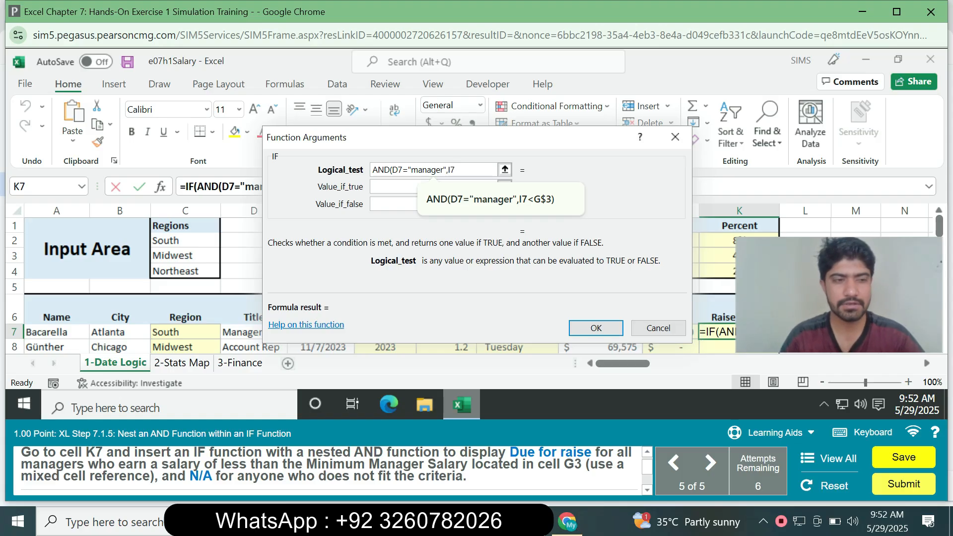
pyautogui.write('<')
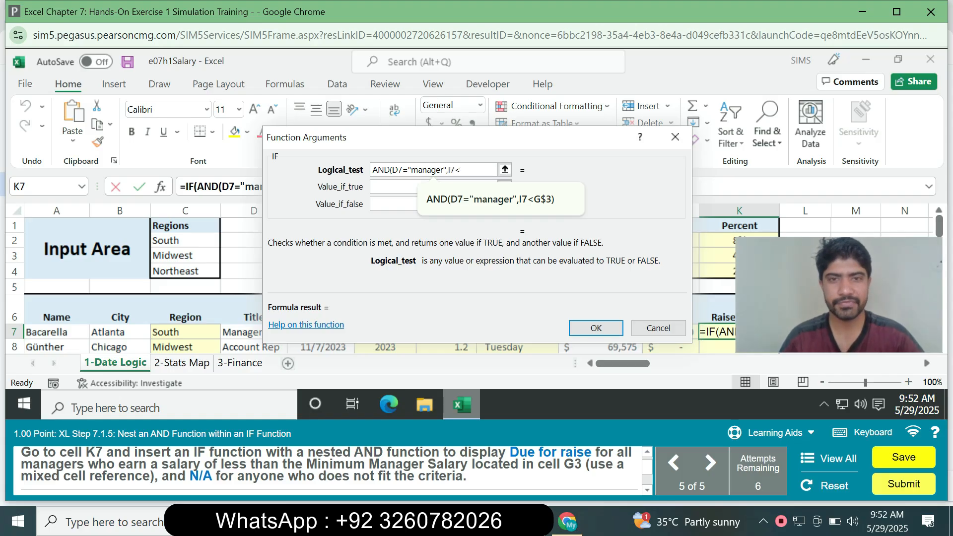
pyautogui.write('G3')
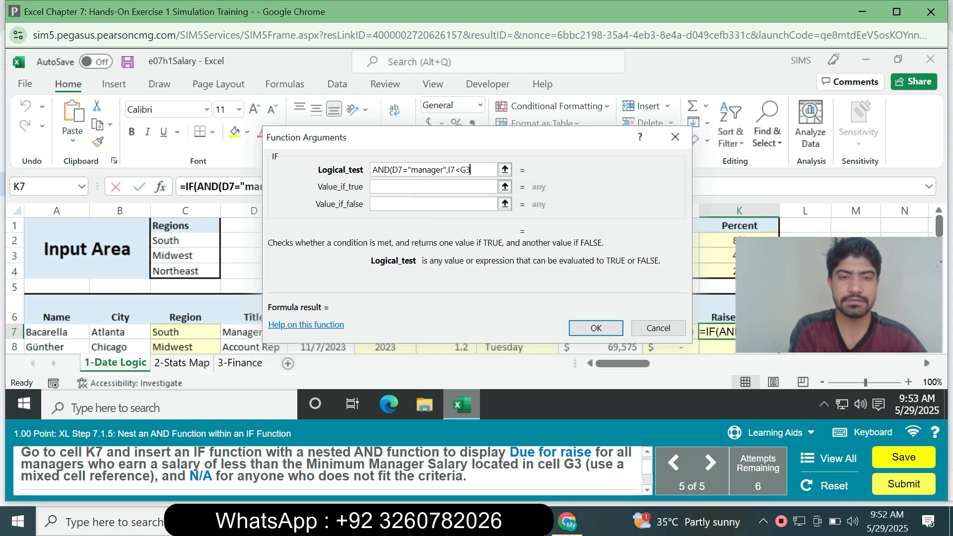
pyautogui.press('F4')
pyautogui.press('F4')
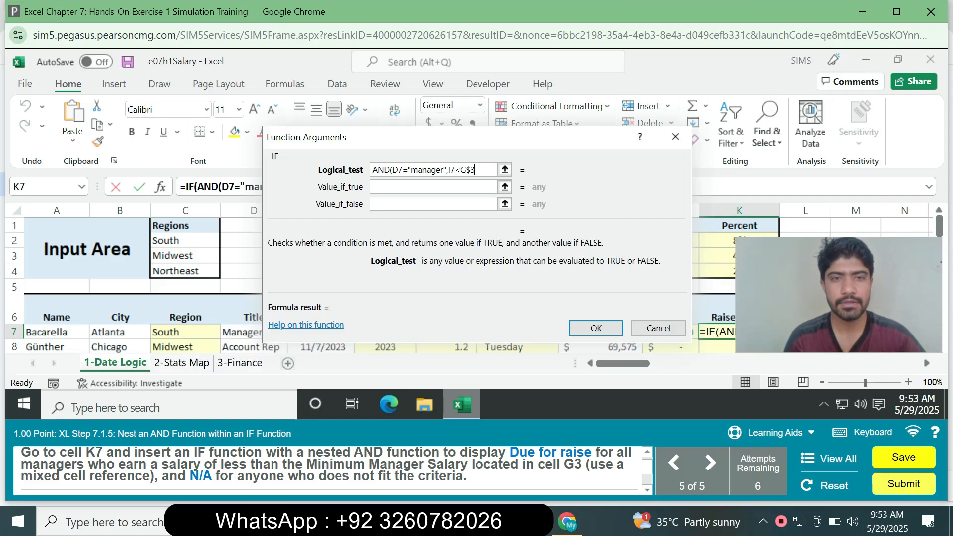
# - Set the IF function's value if true to "Due for raise"
pyautogui.press('Tab')
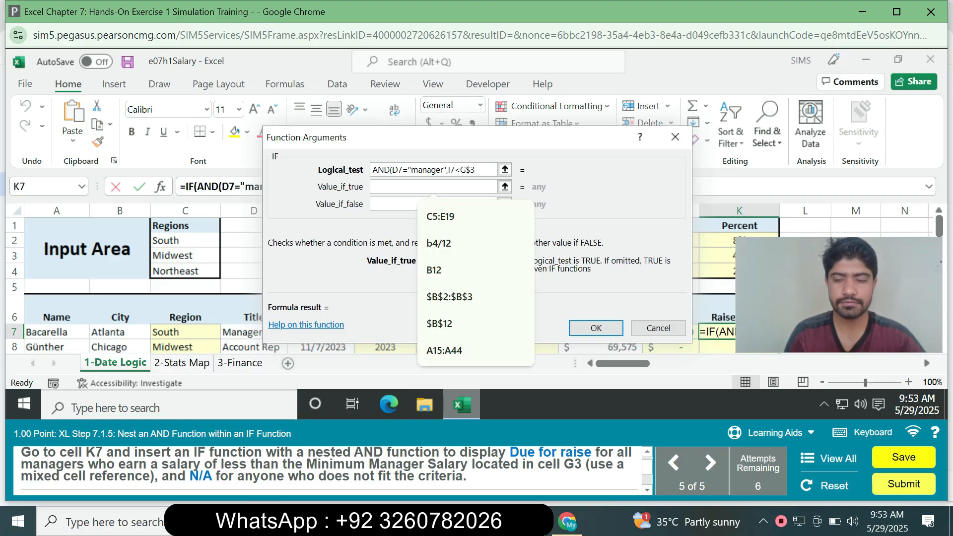
pyautogui.write('"Due')
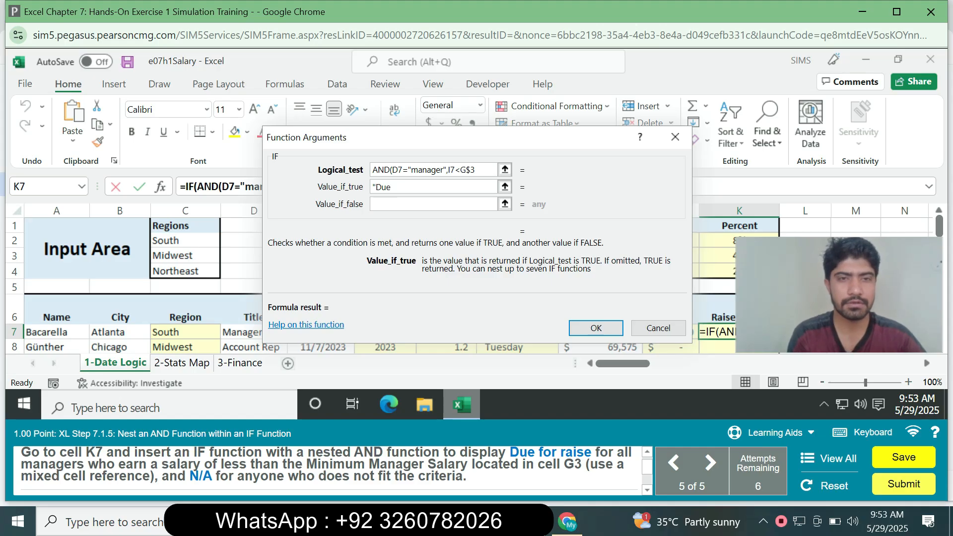
pyautogui.write(' for')
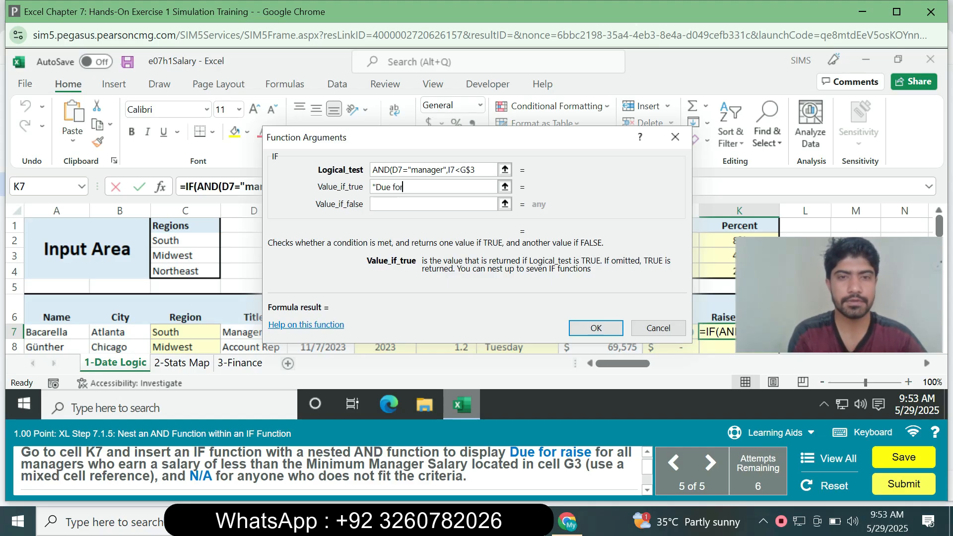
pyautogui.write(' ra')
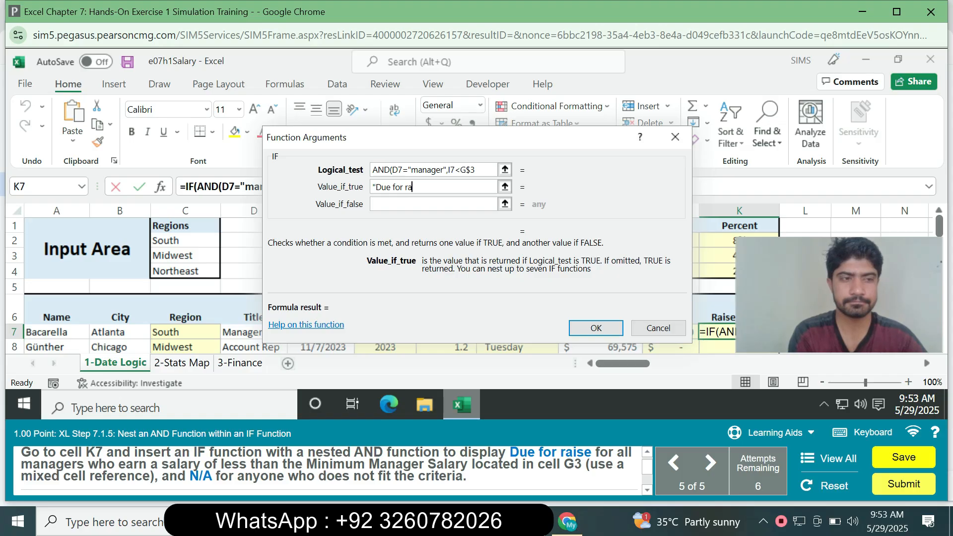
pyautogui.write('ise"')
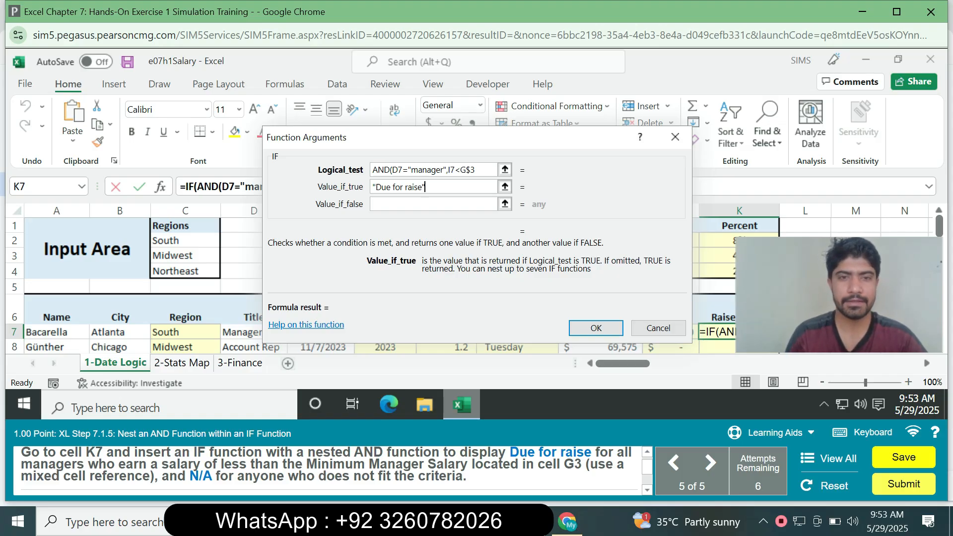
# - Set the IF function's value if false to "N/A" and try to confirm the function
pyautogui.press('Tab')
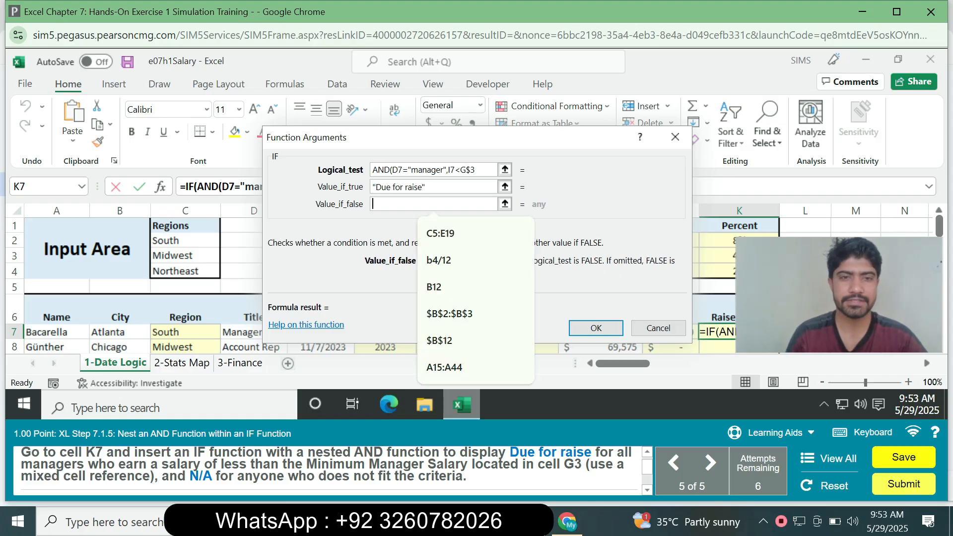
pyautogui.write('"')
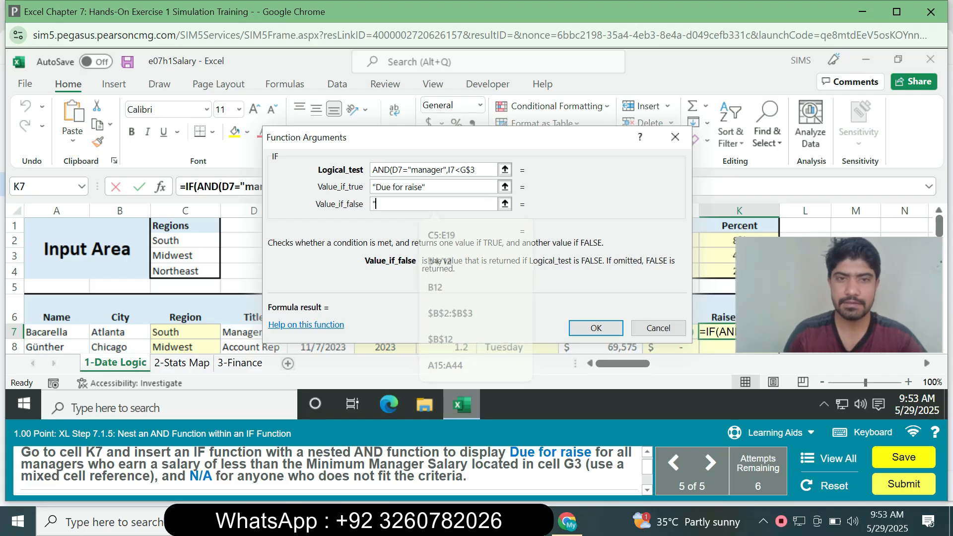
pyautogui.write('N/A"')
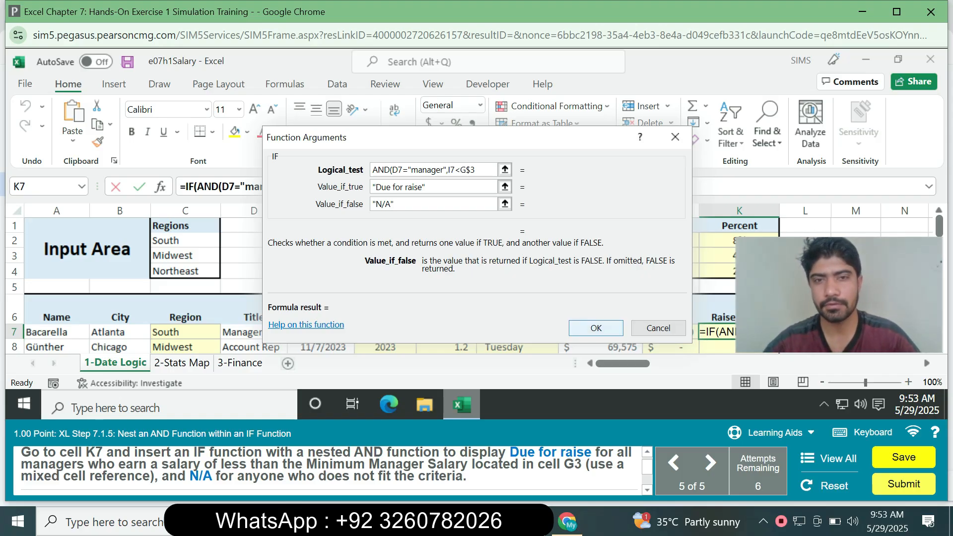
pyautogui.press('Return')
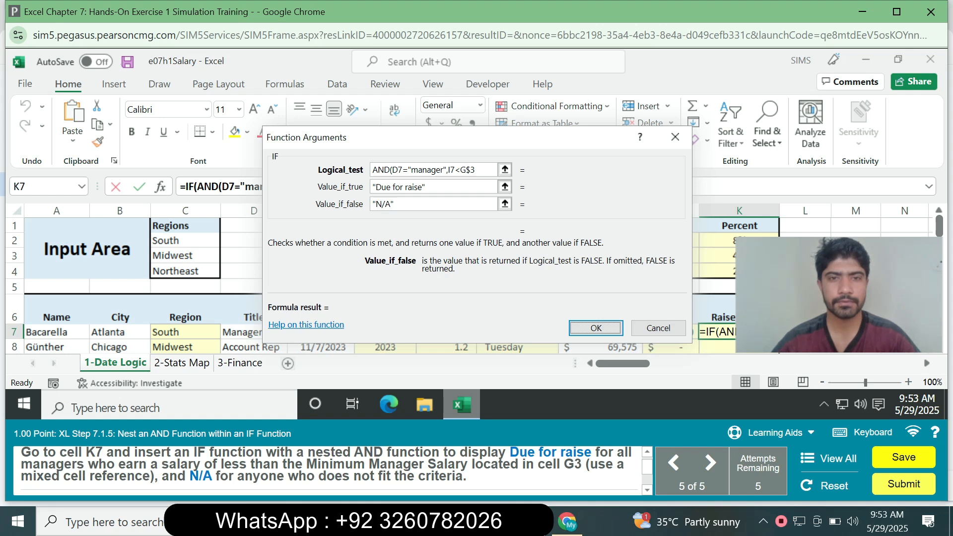
# - Move the function arguments dialog and delete the conditions after AND( in the logical test
pyautogui.click(477, 169)
pyautogui.moveTo(446, 137); pyautogui.dragTo(524, 109)
pyautogui.click(554, 141)
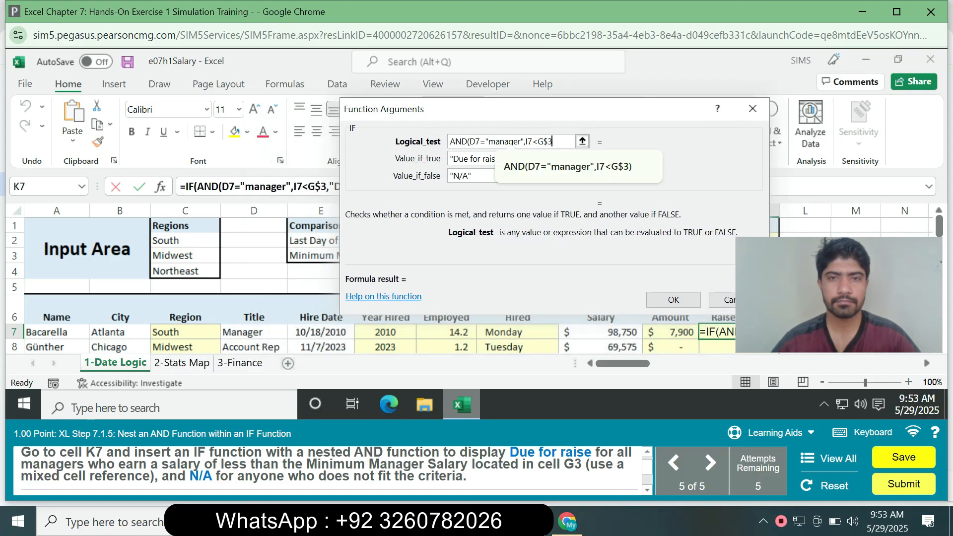
pyautogui.click(525, 141)
pyautogui.moveTo(553, 141); pyautogui.dragTo(469, 141)
pyautogui.press('BackSpace')
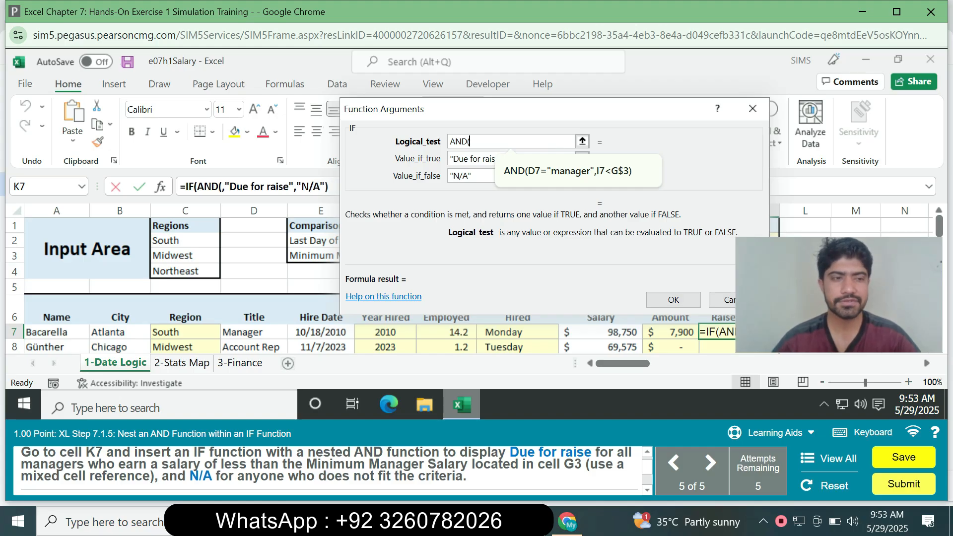
# - Re-enter D7="manager", as the first condition of the AND function in the logical test
pyautogui.write('D7=')
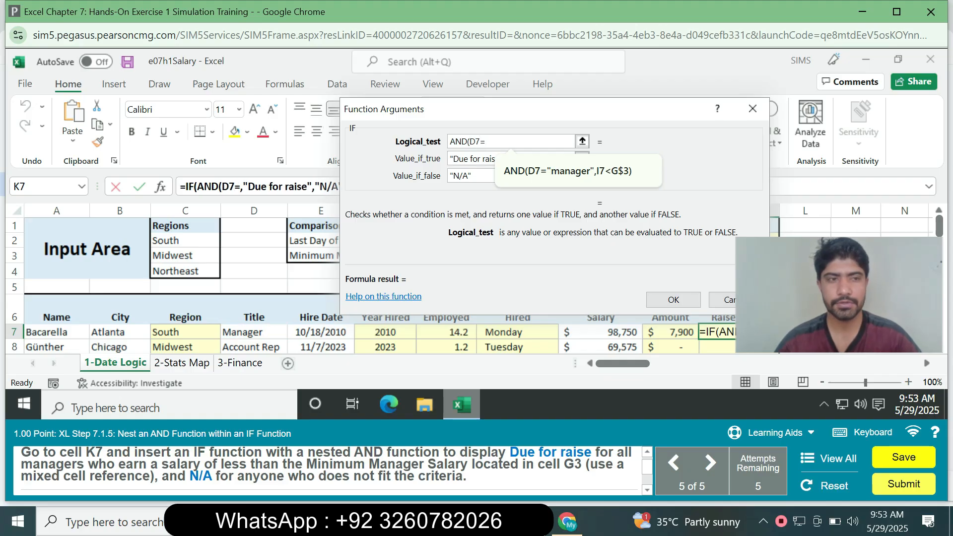
pyautogui.write('"')
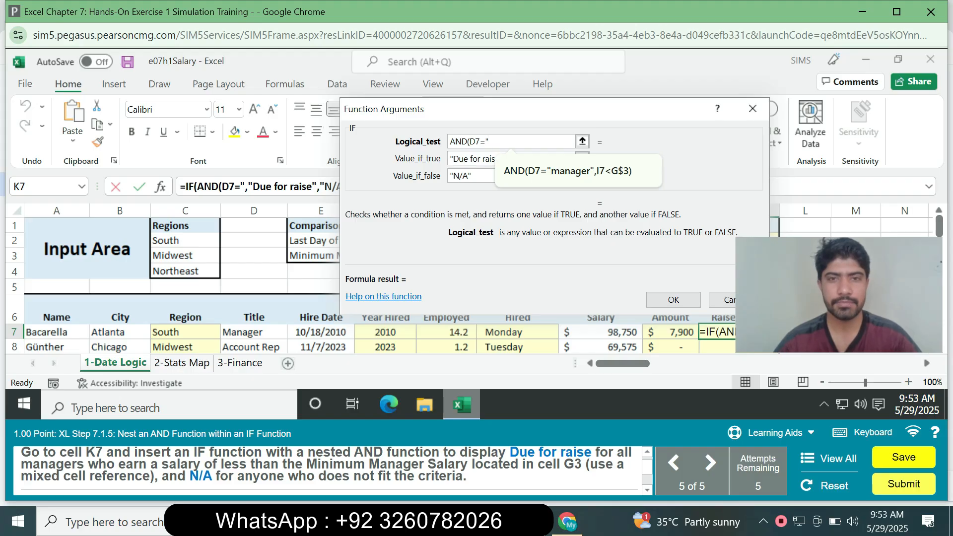
pyautogui.write('m')
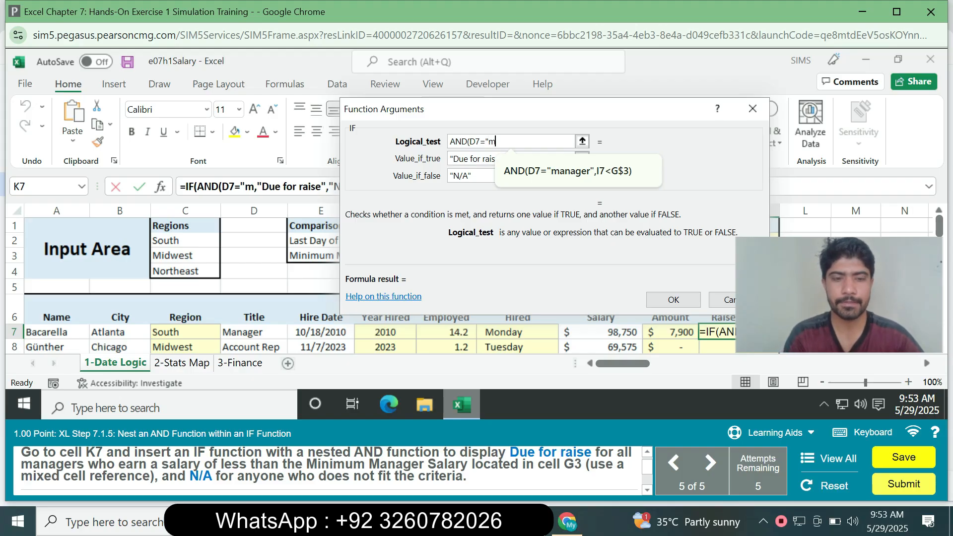
pyautogui.write('an')
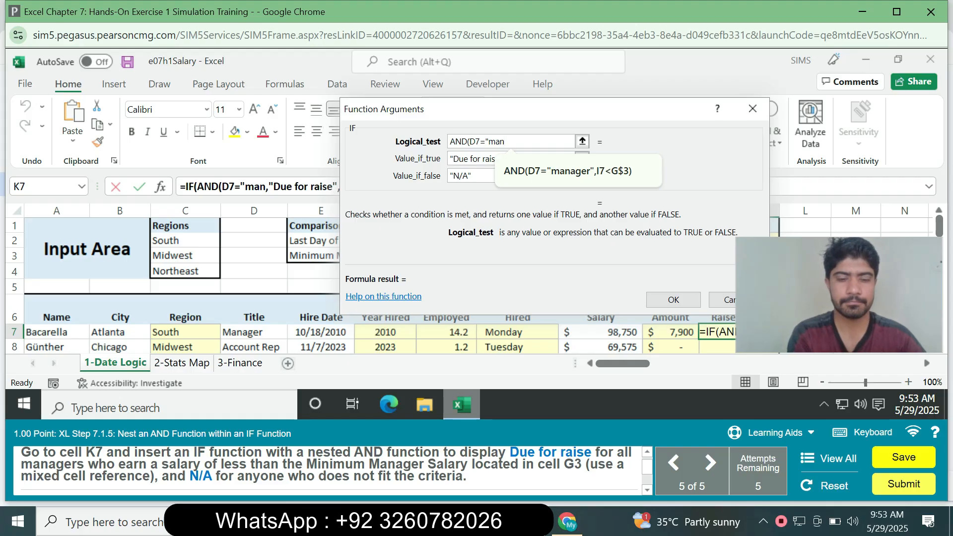
pyautogui.write('age')
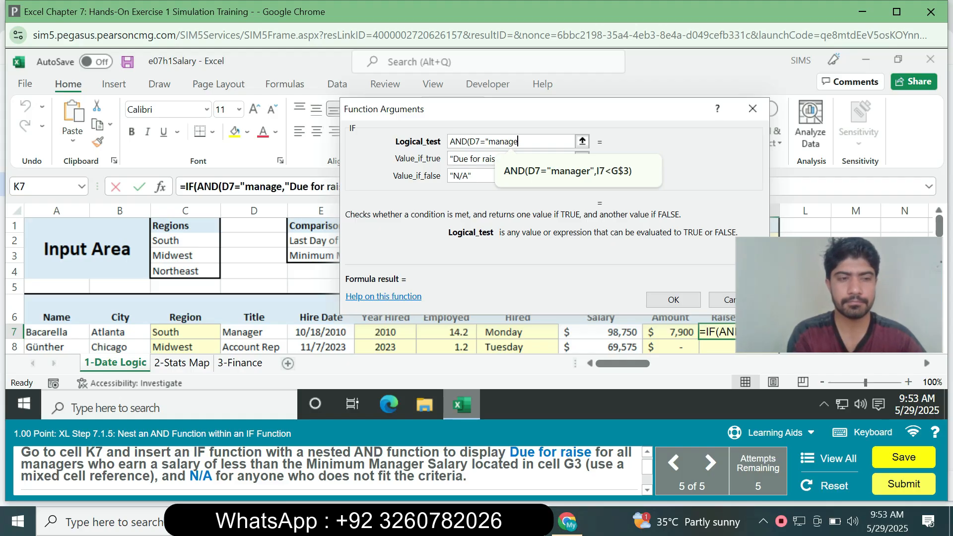
pyautogui.write('r"')
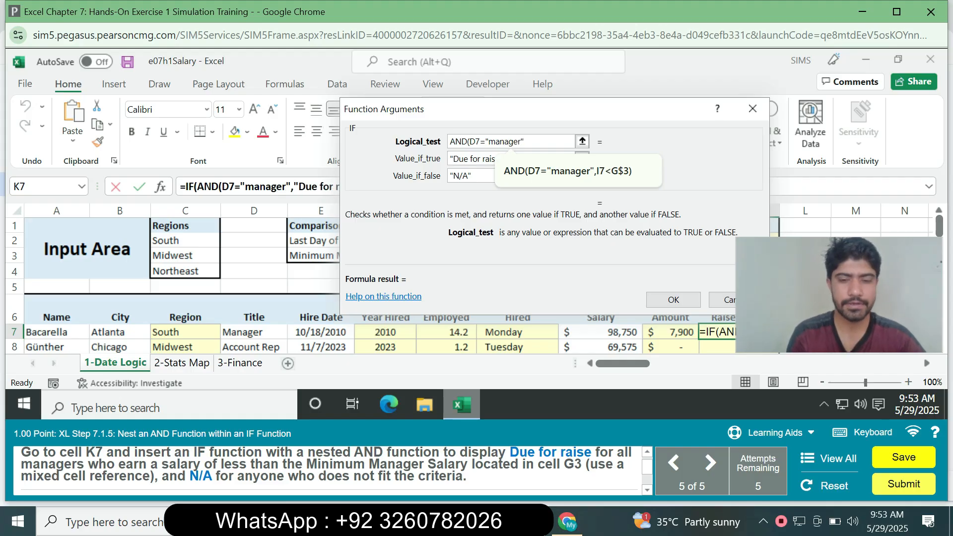
pyautogui.write(',')
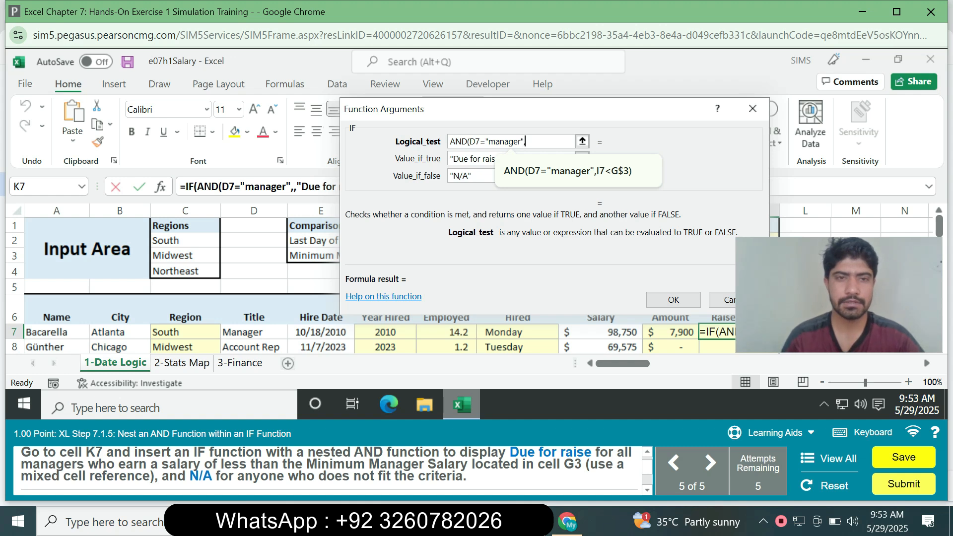
# - Add the condition I7<G$3 to the AND function, with G3 as a mixed reference, and try to confirm the IF function
pyautogui.moveTo(516, 109); pyautogui.dragTo(181, 158)
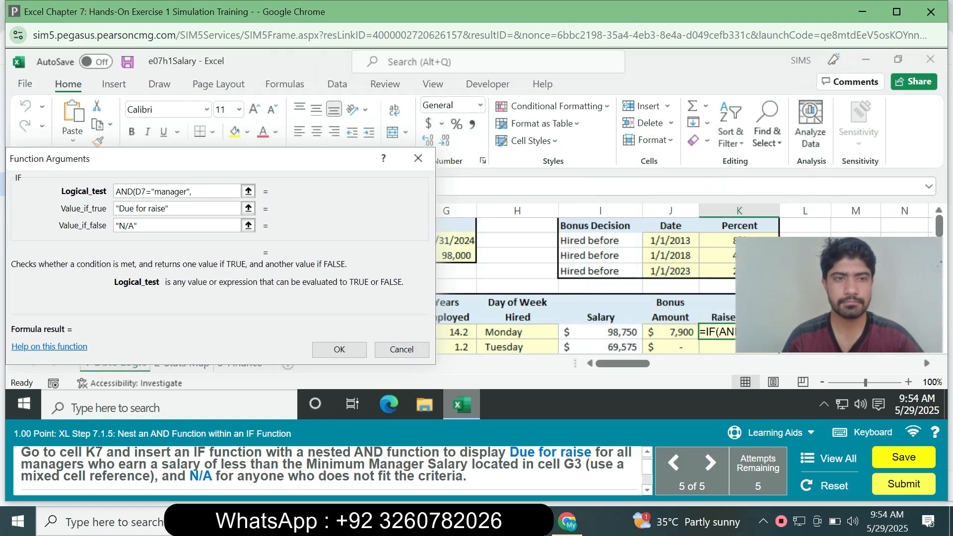
pyautogui.write('I7')
pyautogui.press('Down')
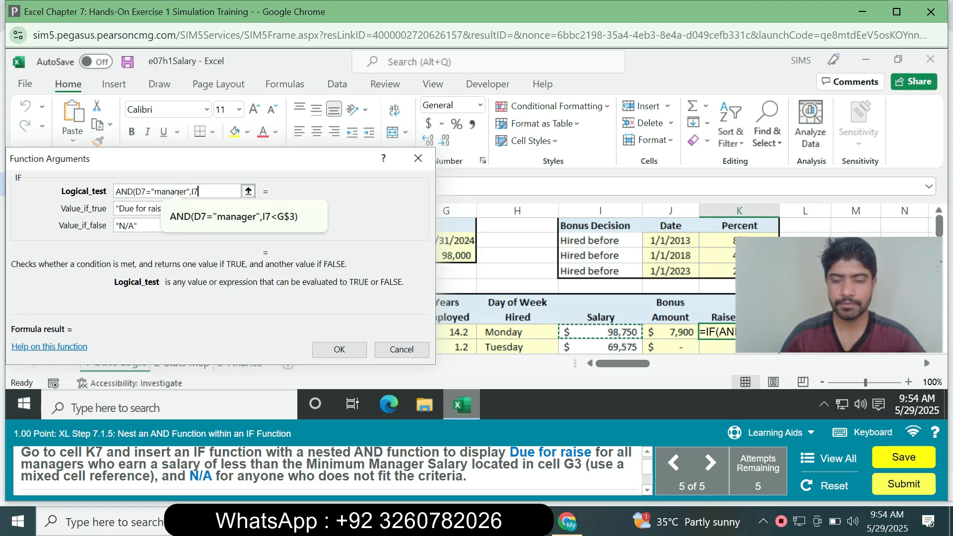
pyautogui.write('<')
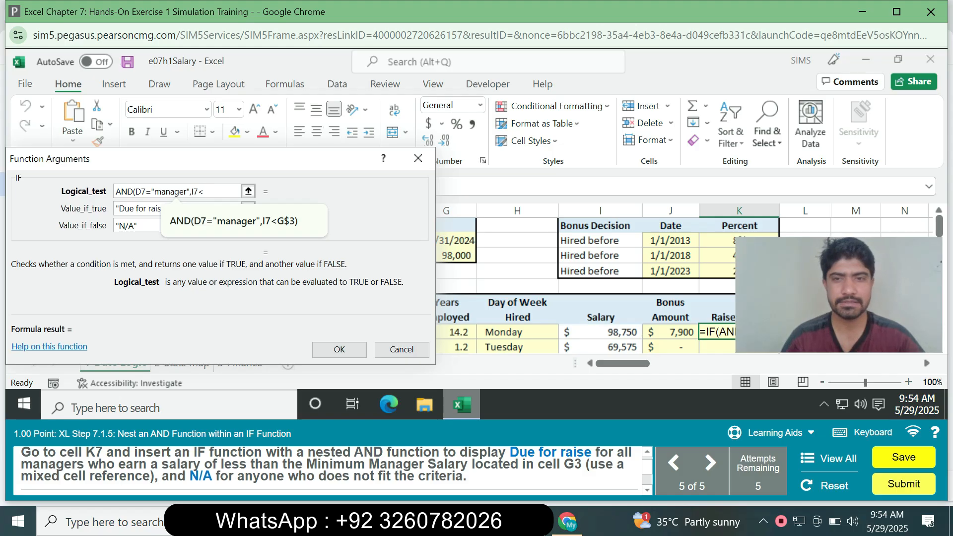
pyautogui.click(457, 241)
pyautogui.click(457, 255)
pyautogui.press('F4')
pyautogui.press('F4')
pyautogui.moveTo(198, 159); pyautogui.dragTo(378, 134)
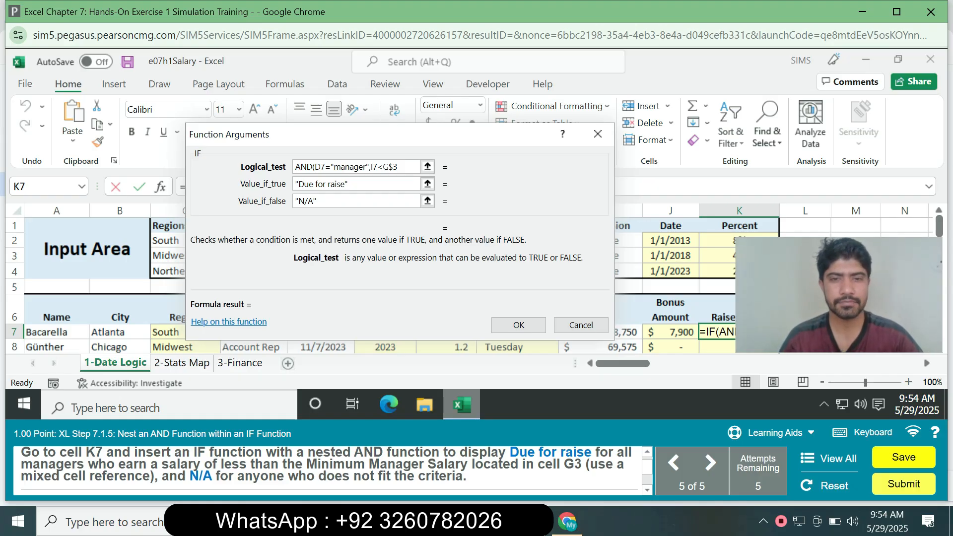
pyautogui.click(519, 325)
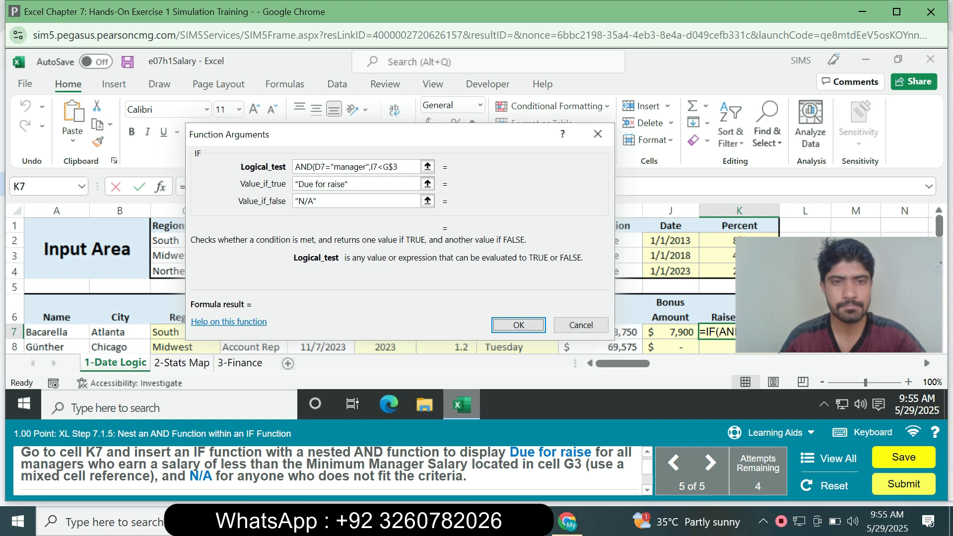
pyautogui.click(349, 184)
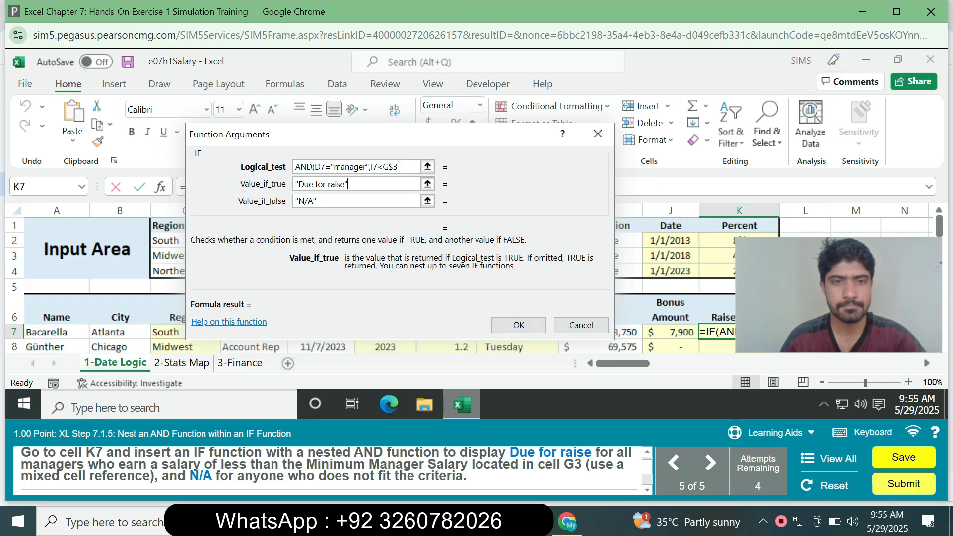
pyautogui.click(317, 201)
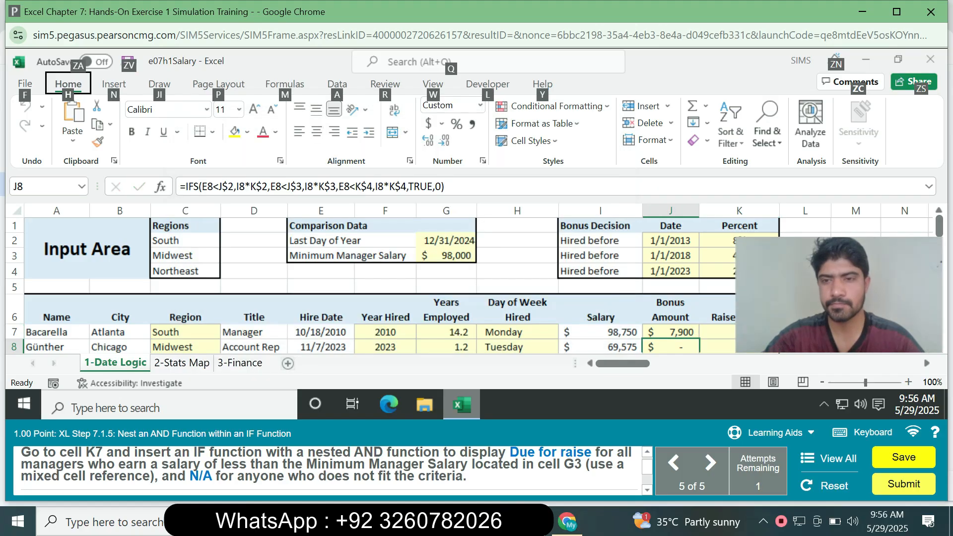
# - Start an IF function in cell K7 with AND(D7="manager",I7<G$3) as its logical test
pyautogui.click(717, 332)
pyautogui.write('=if')
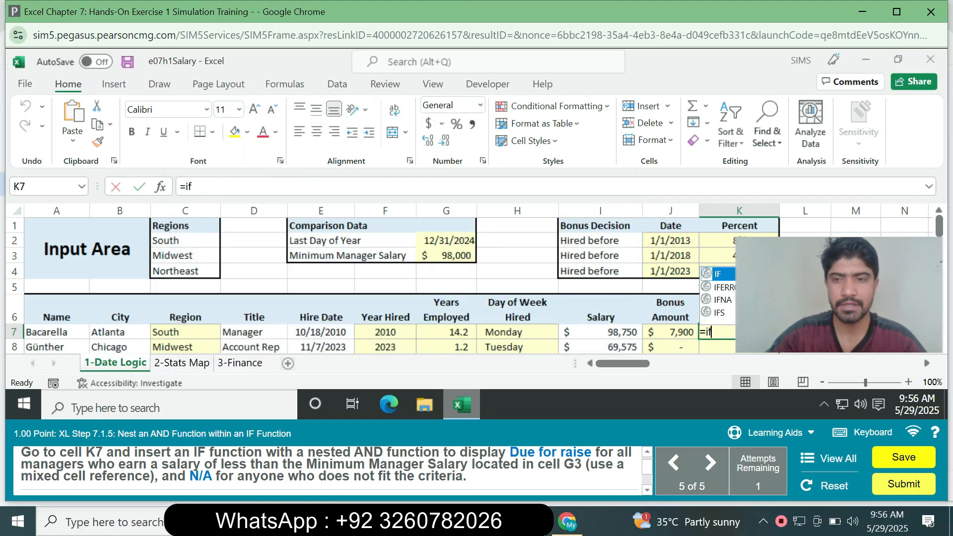
pyautogui.press('Tab')
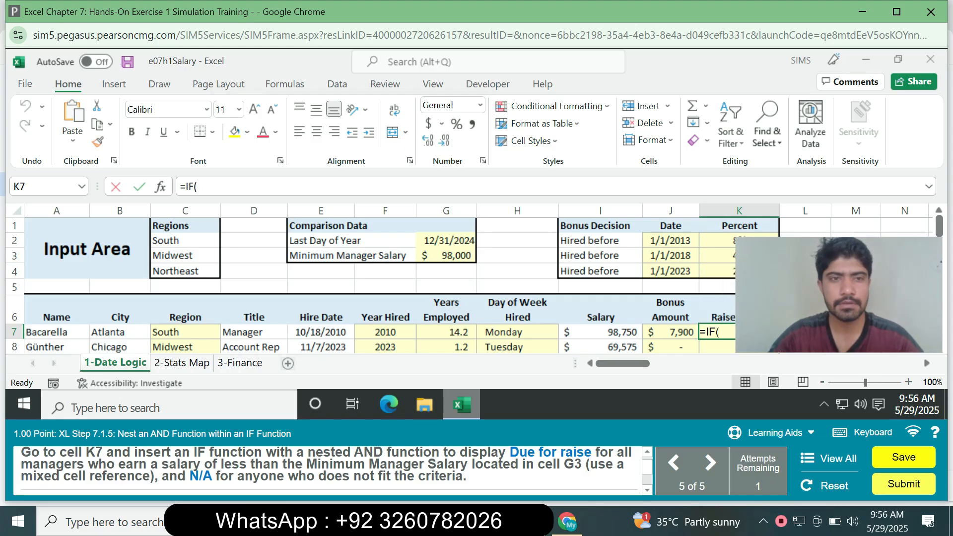
pyautogui.click(160, 187)
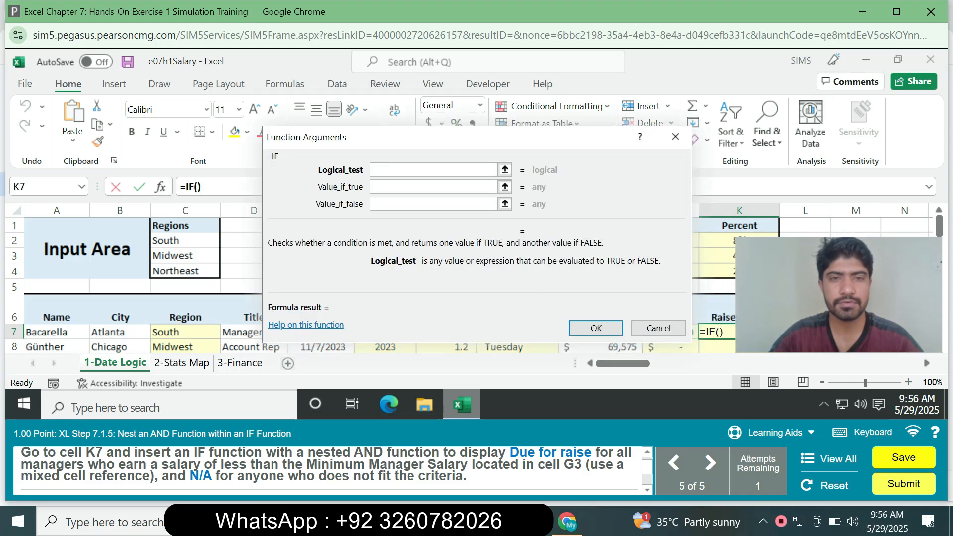
pyautogui.click(433, 170)
pyautogui.write('A')
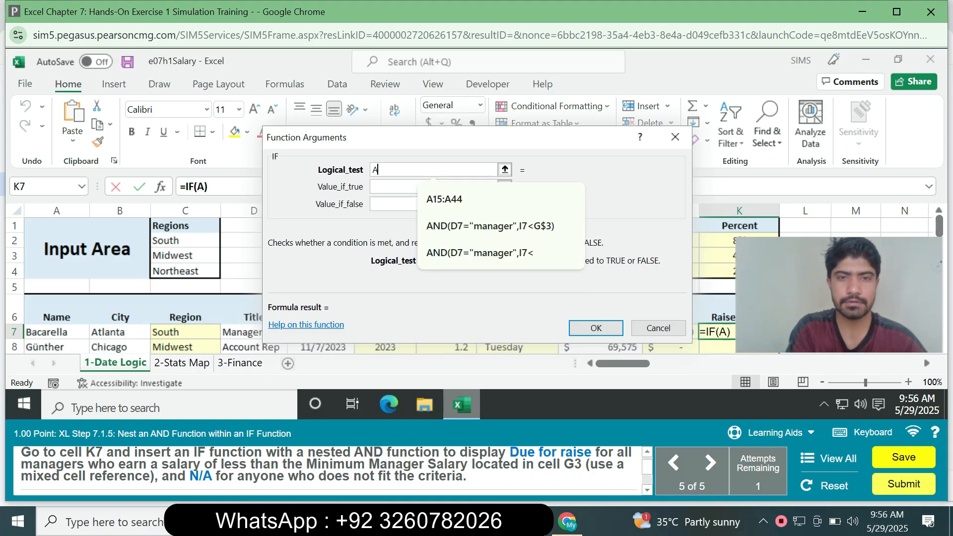
pyautogui.write('N')
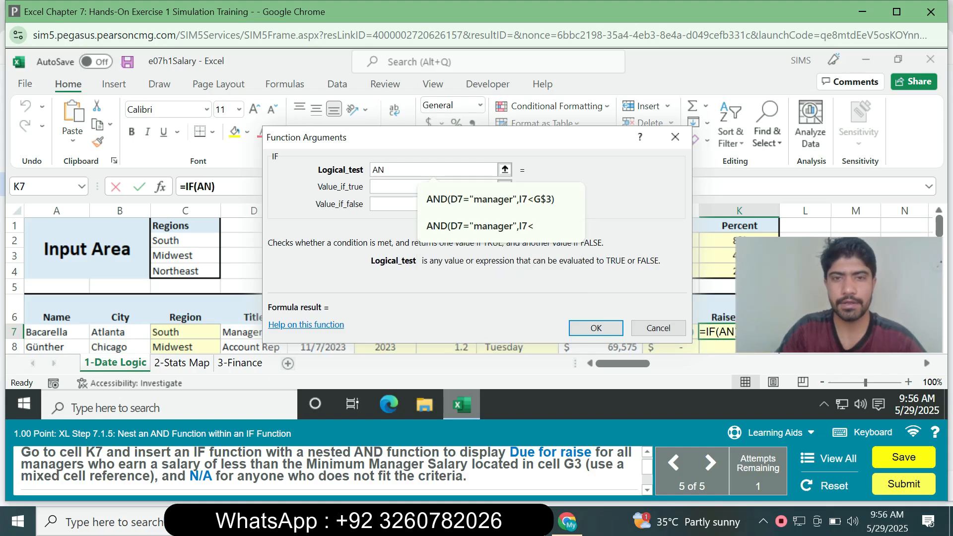
pyautogui.press('Down')
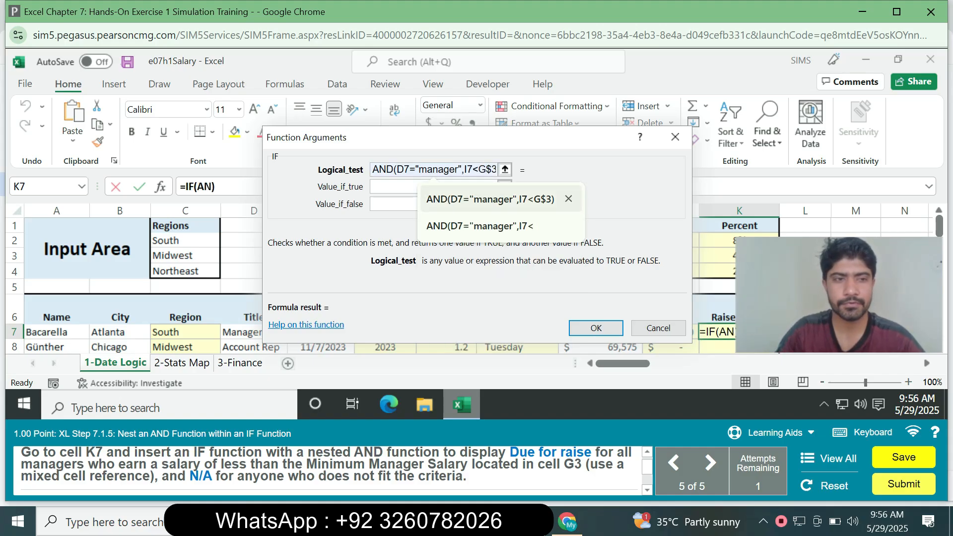
pyautogui.press('Tab')
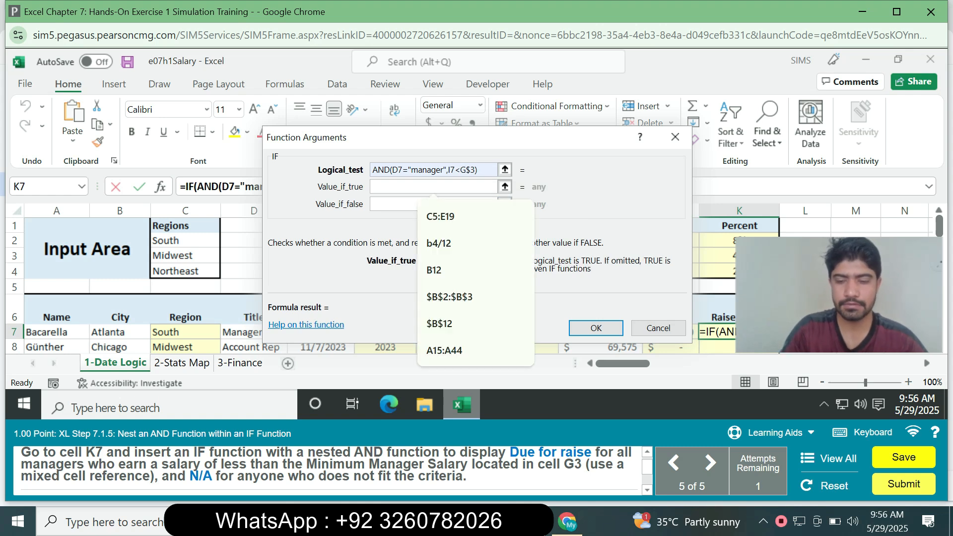
# - Set the IF function's value if true to "Due for raise"
pyautogui.write('"Due')
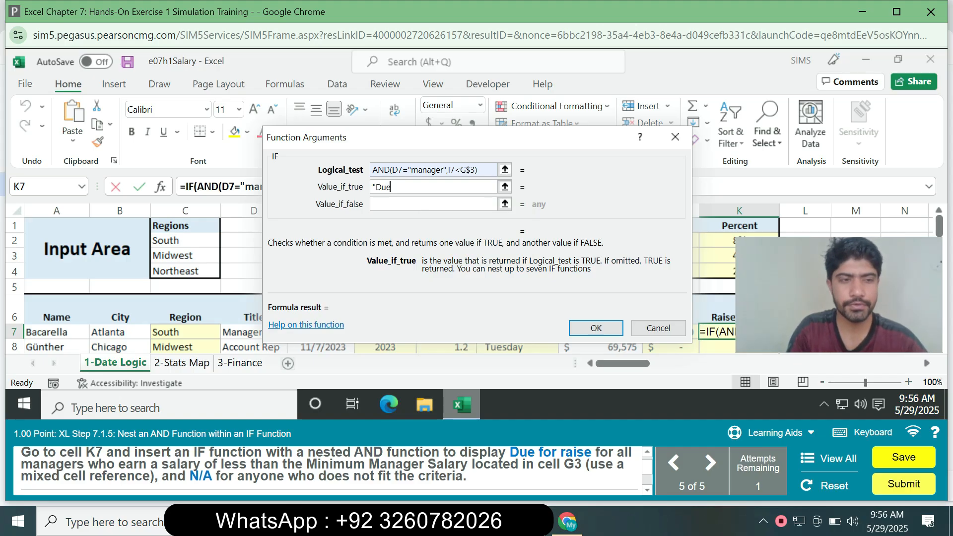
pyautogui.write(' fo')
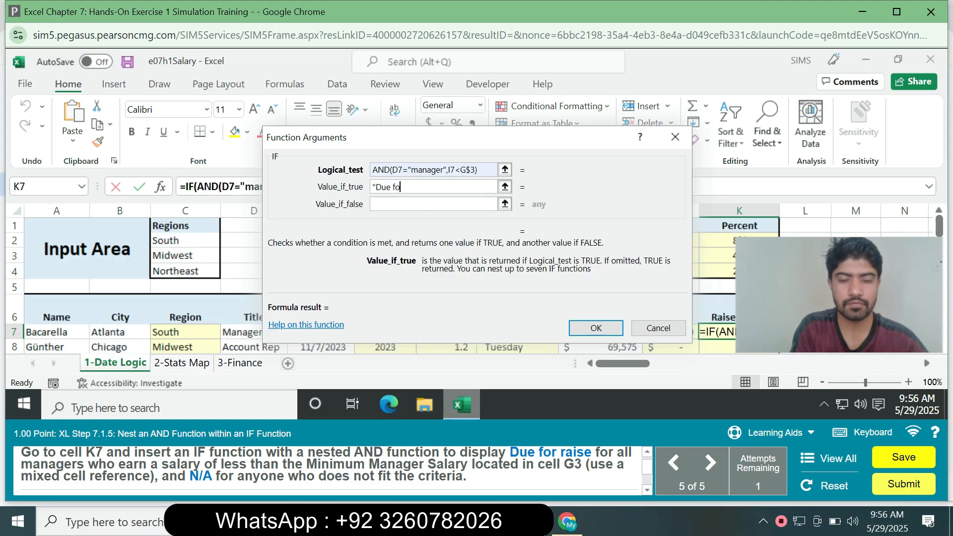
pyautogui.write('r r')
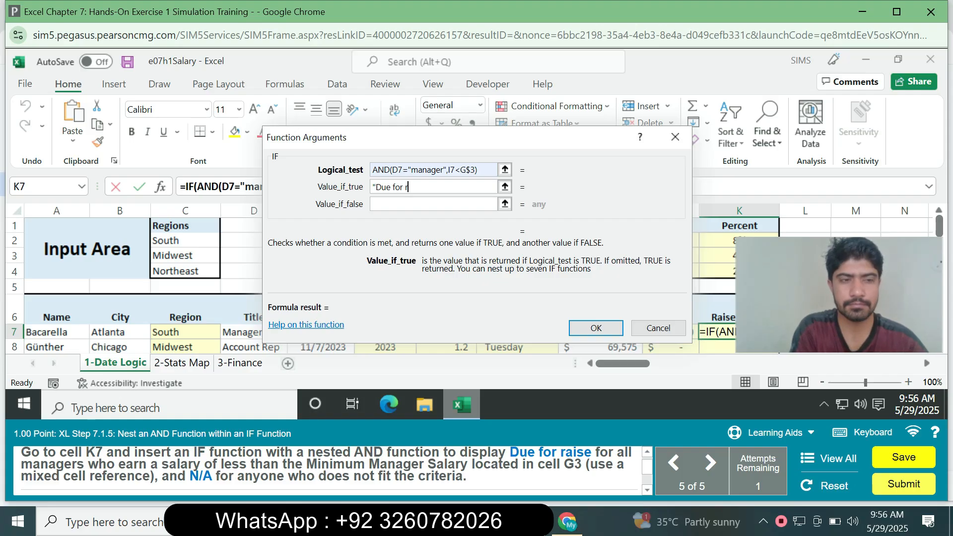
pyautogui.write('aise')
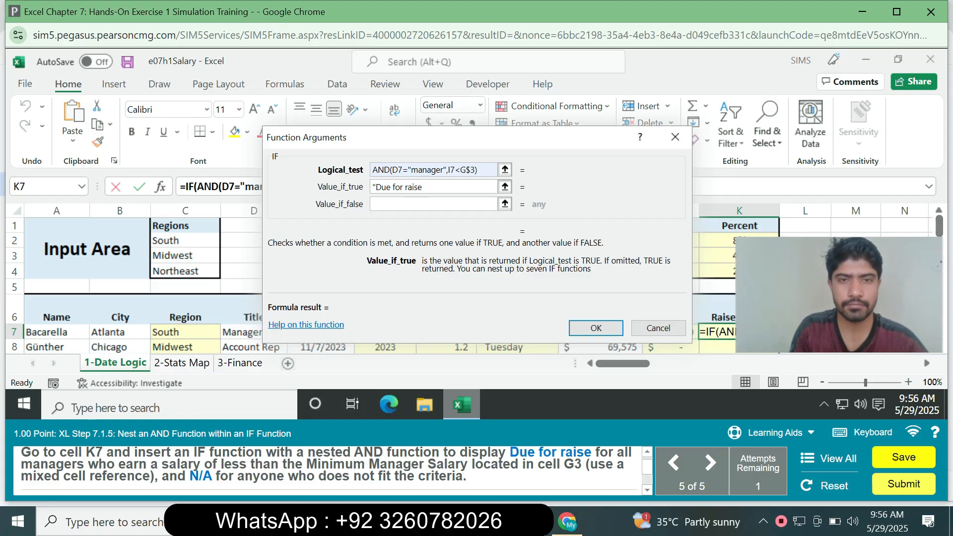
pyautogui.write('"')
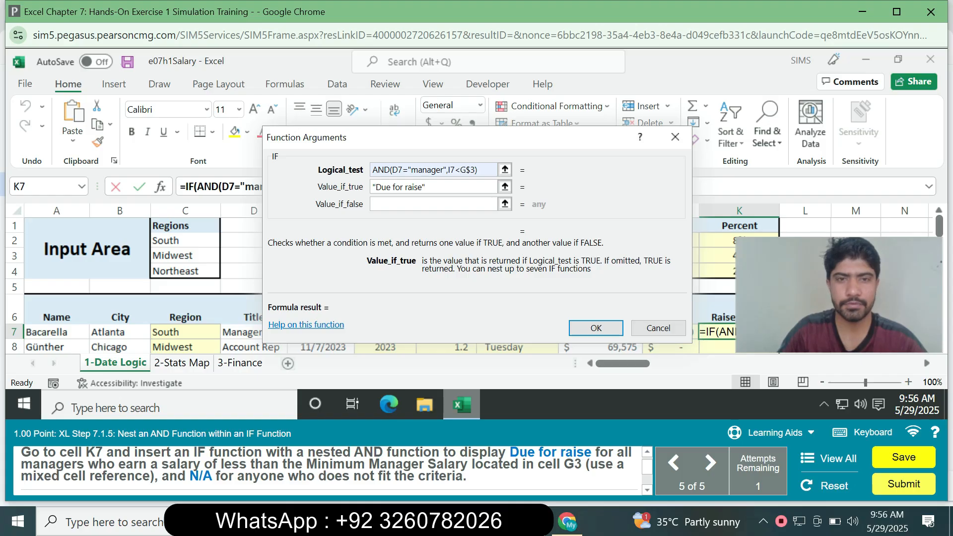
# - Set the IF function's value if false to "N/A" and confirm the function in K7
pyautogui.press('Tab')
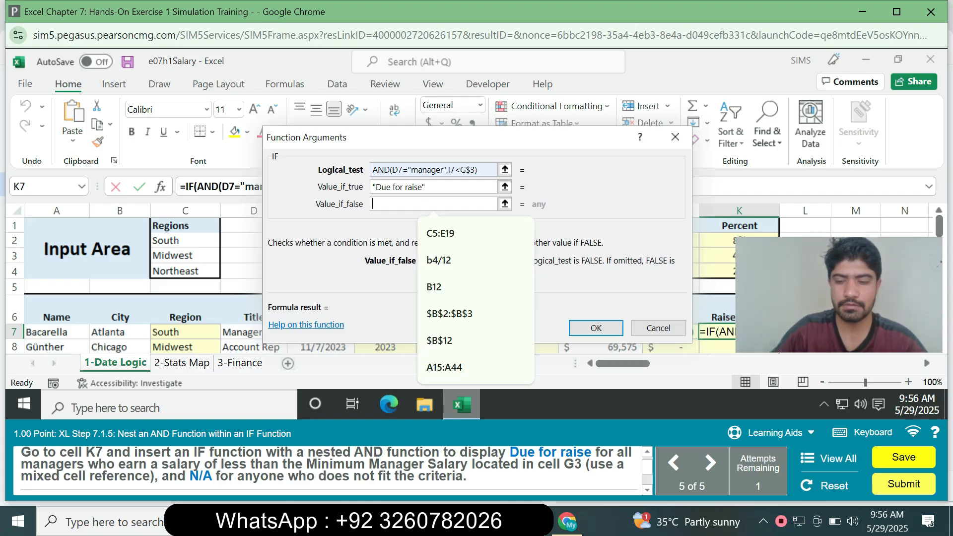
pyautogui.write('"N/A')
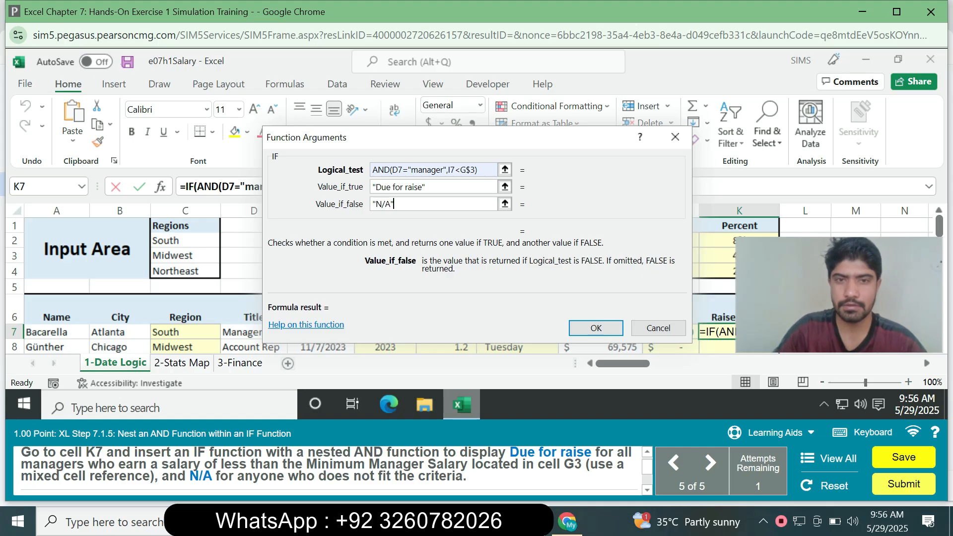
pyautogui.press('Return')
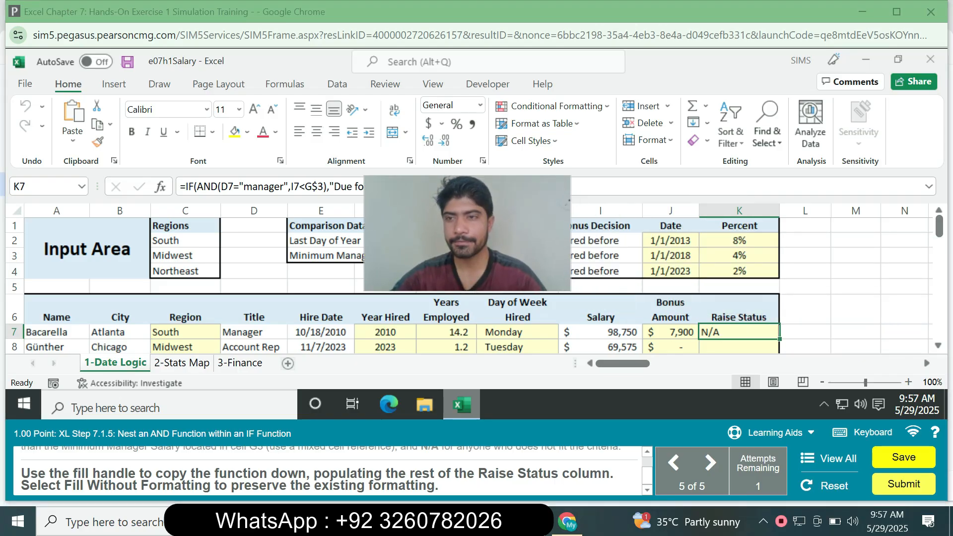
# - Copy the K7 function down the Raise Status column through K23 with Fill Without Formatting
pyautogui.scroll(-1, 474, 278)
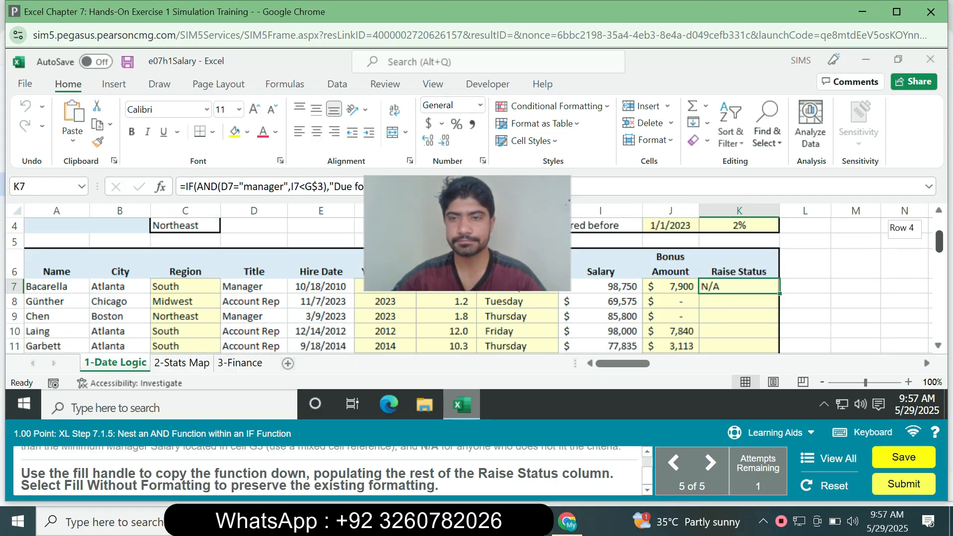
pyautogui.moveTo(779, 293); pyautogui.dragTo(759, 301)
pyautogui.click(792, 316)
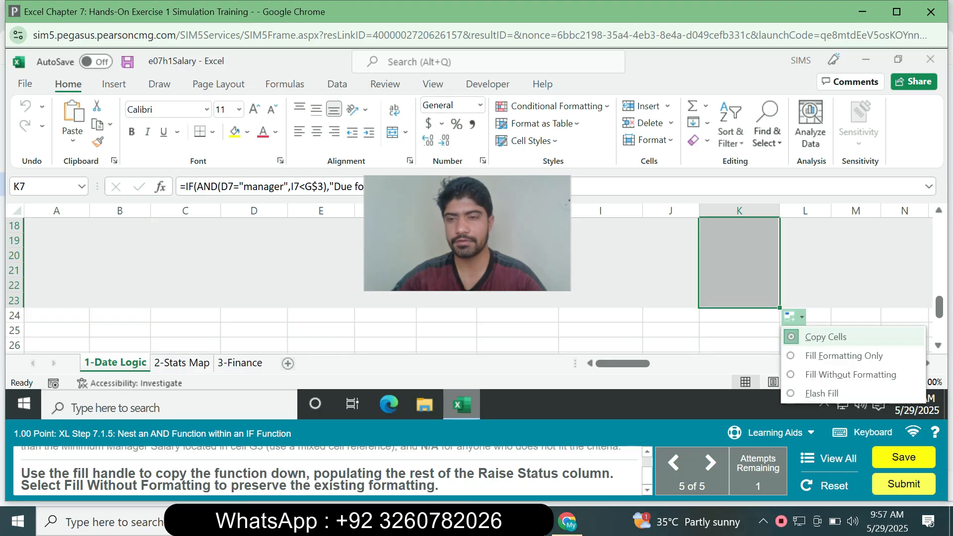
pyautogui.click(850, 374)
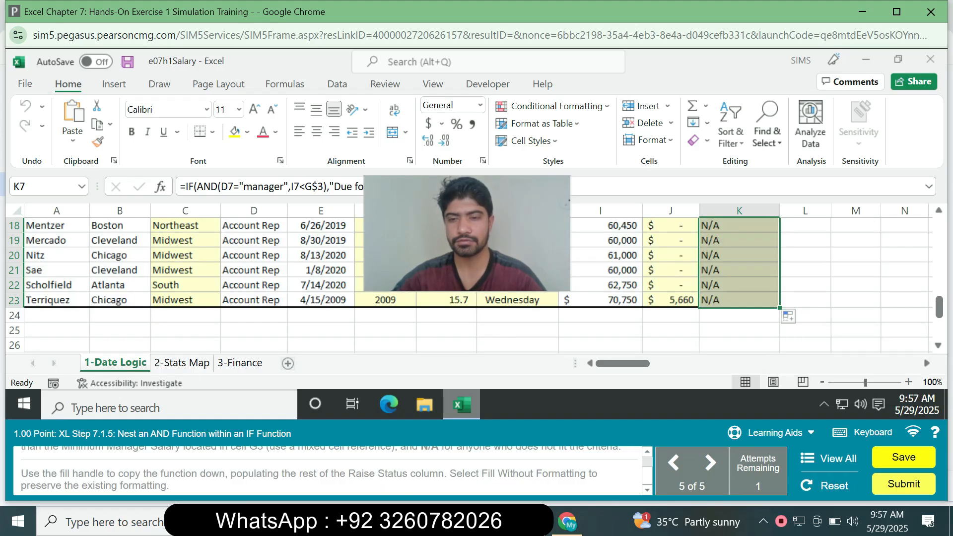